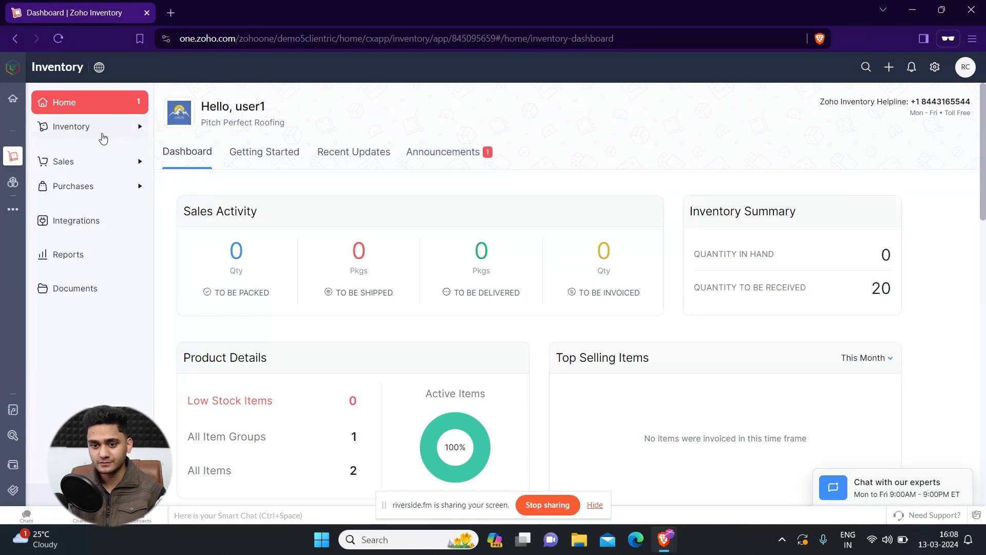
# Expand the Sales section in the sidebar to reveal its pages.
pyautogui.click(90, 163)
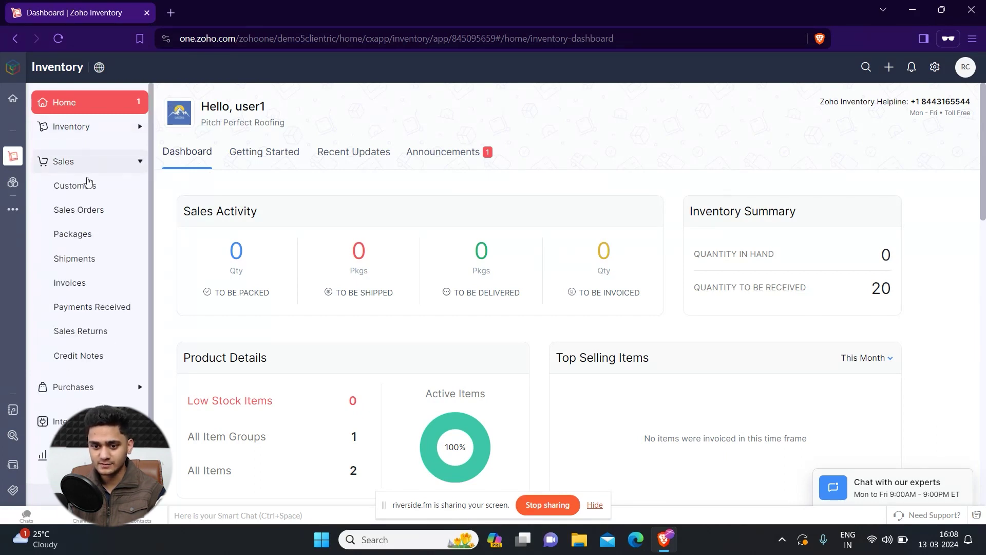
pyautogui.moveTo(78, 210)
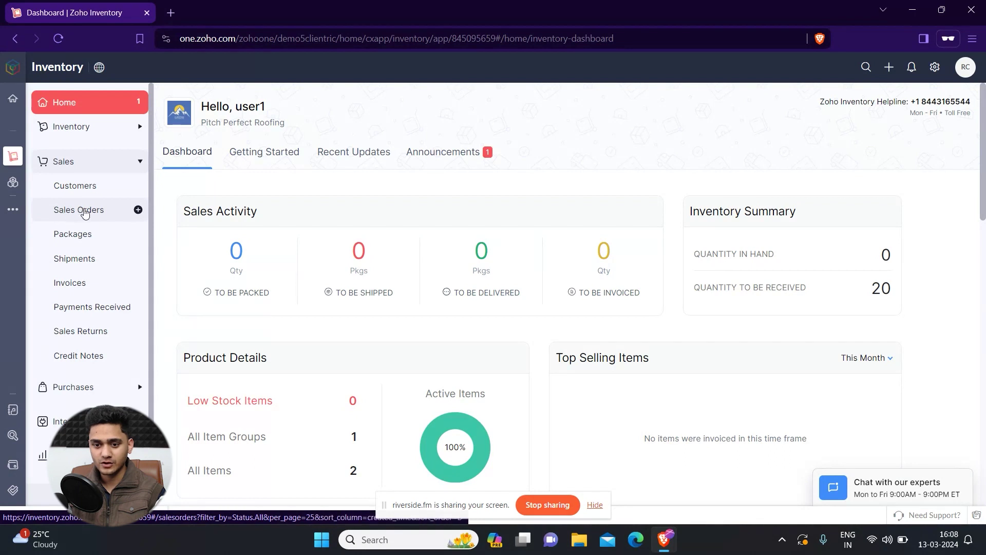
# Go to the Sales Orders list and start a new sales order (SO-00001).
pyautogui.click(85, 214)
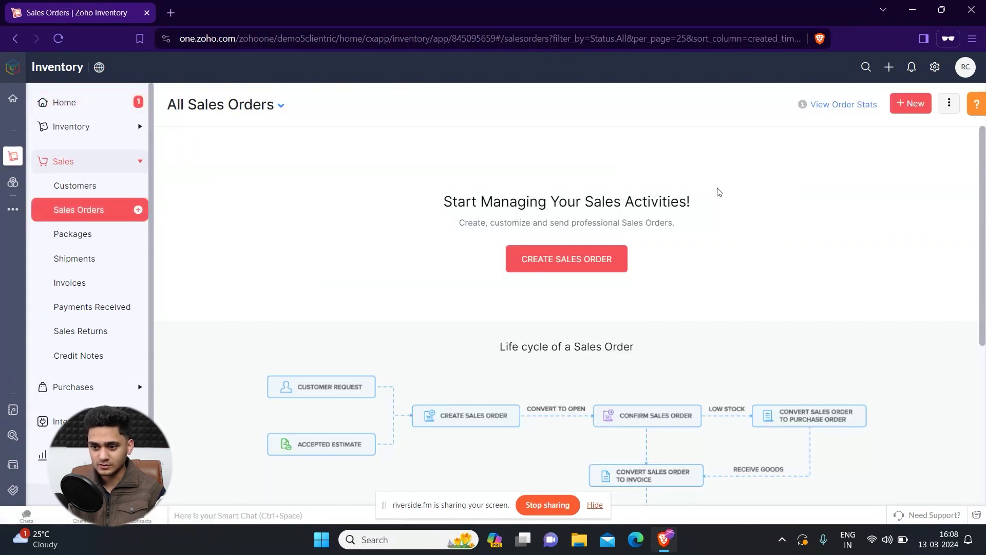
pyautogui.click(574, 263)
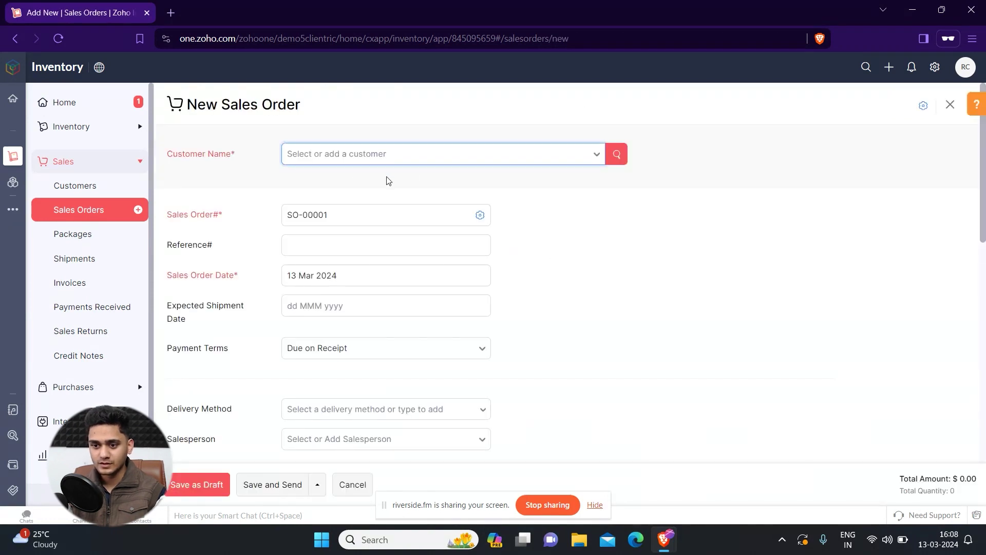
# Set customer Ritik Test and expected shipment date 30 Mar 2024 on the order.
pyautogui.click(347, 156)
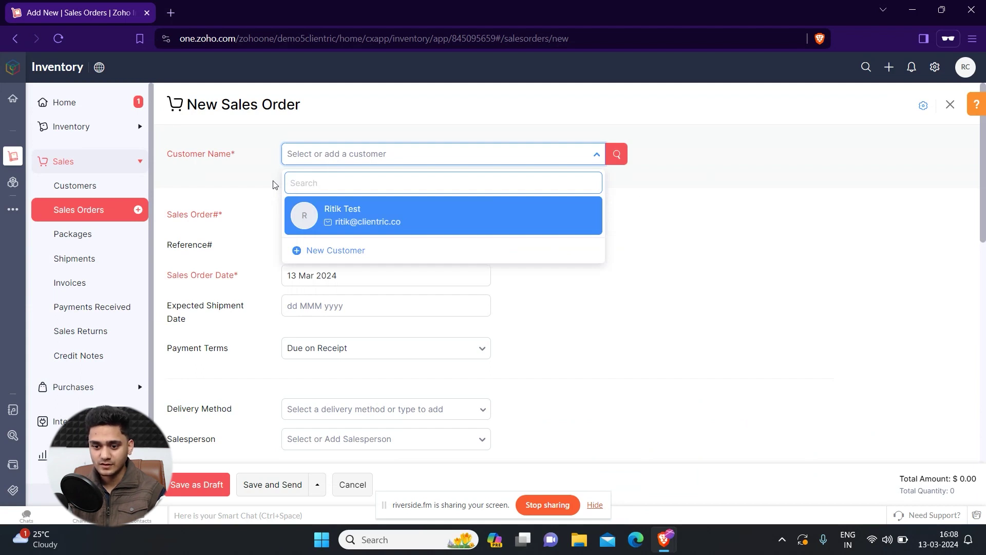
pyautogui.press('Return')
pyautogui.scroll(-2, 256, 316)
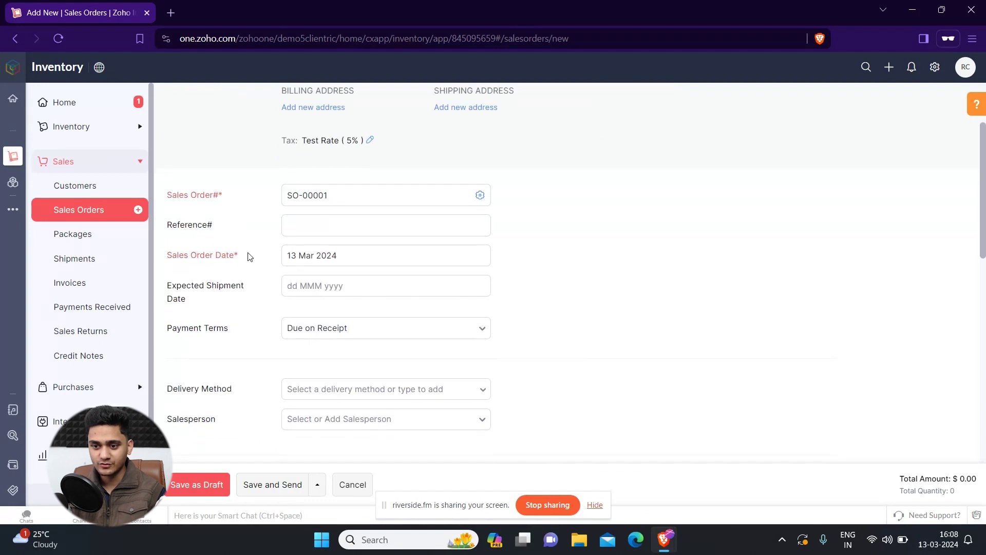
pyautogui.click(290, 284)
pyautogui.scroll(-1, 295, 286)
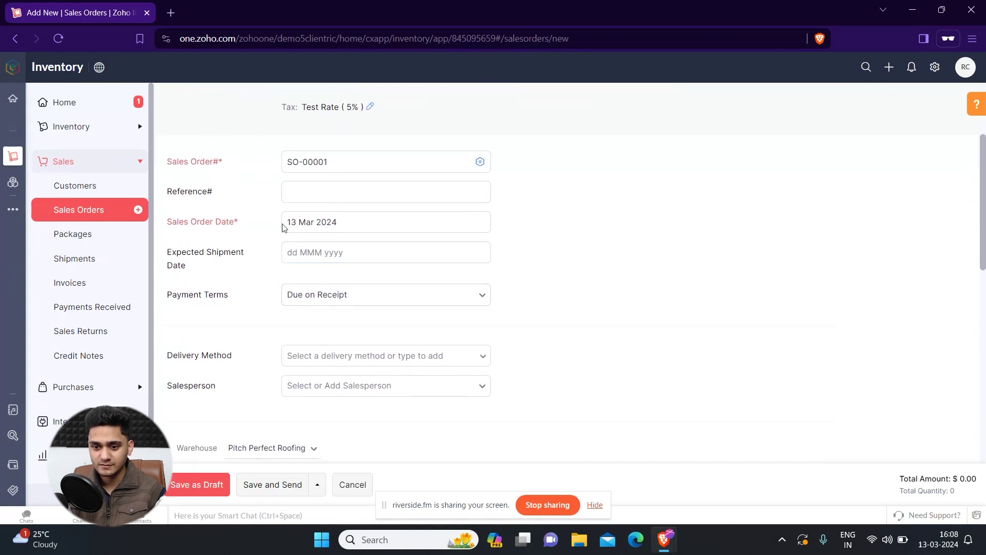
pyautogui.click(330, 253)
pyautogui.click(423, 406)
pyautogui.scroll(-1, 429, 406)
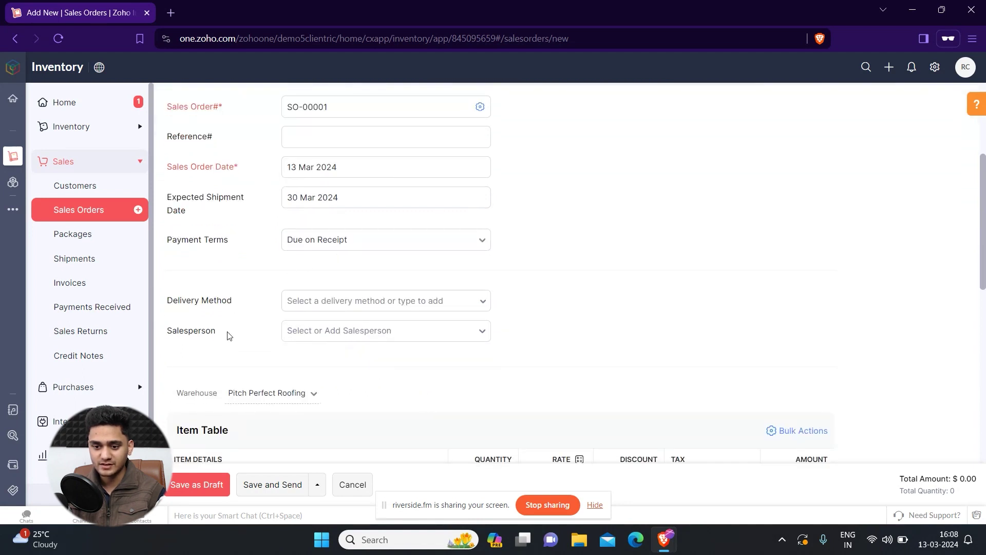
pyautogui.scroll(-1, 306, 347)
pyautogui.scroll(1, 272, 329)
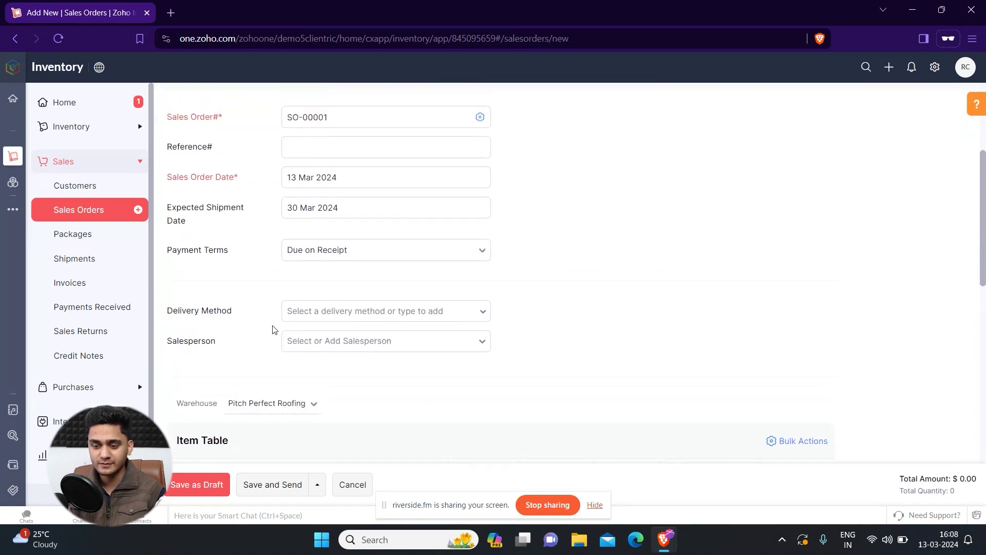
pyautogui.scroll(-1, 272, 329)
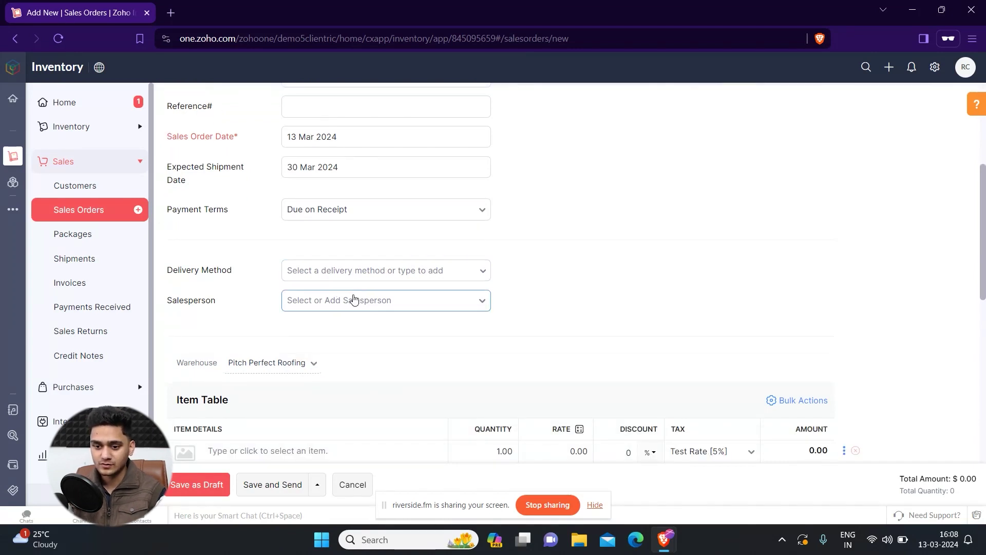
pyautogui.scroll(-1, 484, 331)
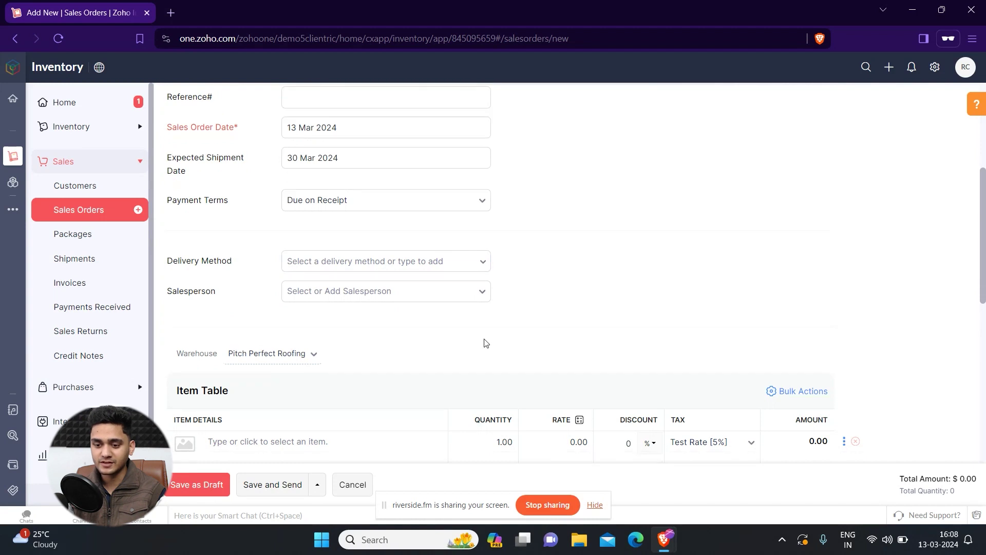
pyautogui.scroll(-2, 485, 335)
pyautogui.scroll(-1, 484, 343)
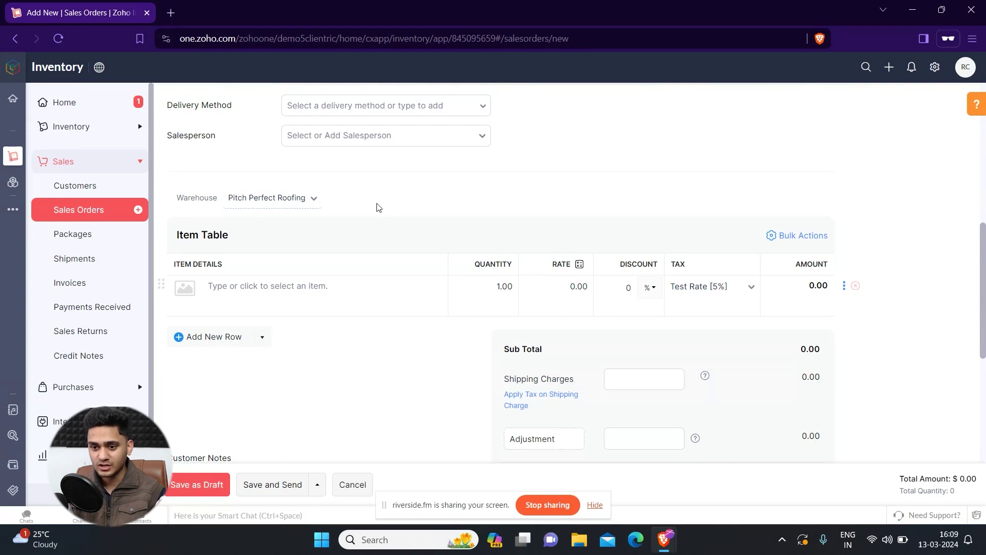
pyautogui.scroll(1, 377, 207)
pyautogui.scroll(2, 378, 207)
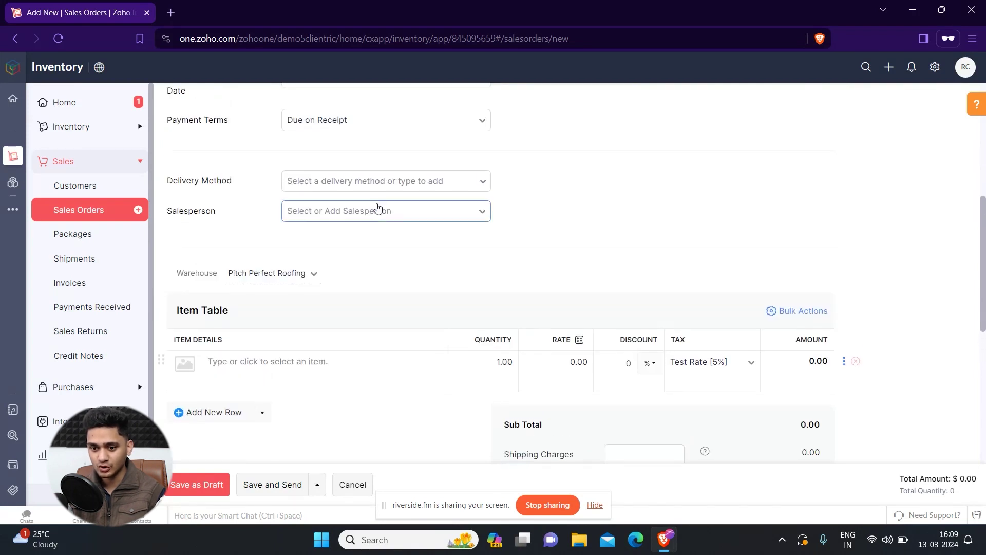
pyautogui.scroll(3, 394, 347)
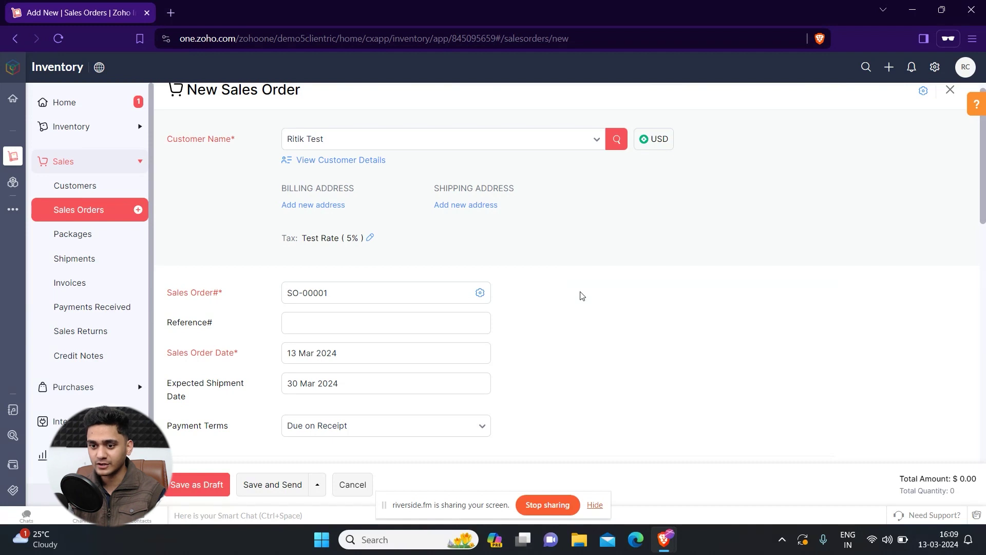
pyautogui.scroll(-3, 584, 352)
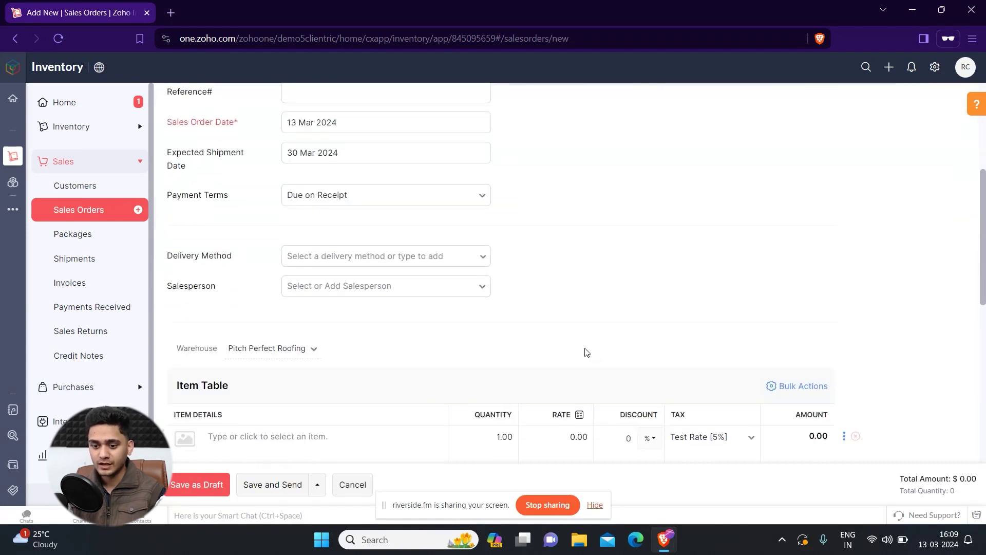
pyautogui.scroll(-1, 585, 352)
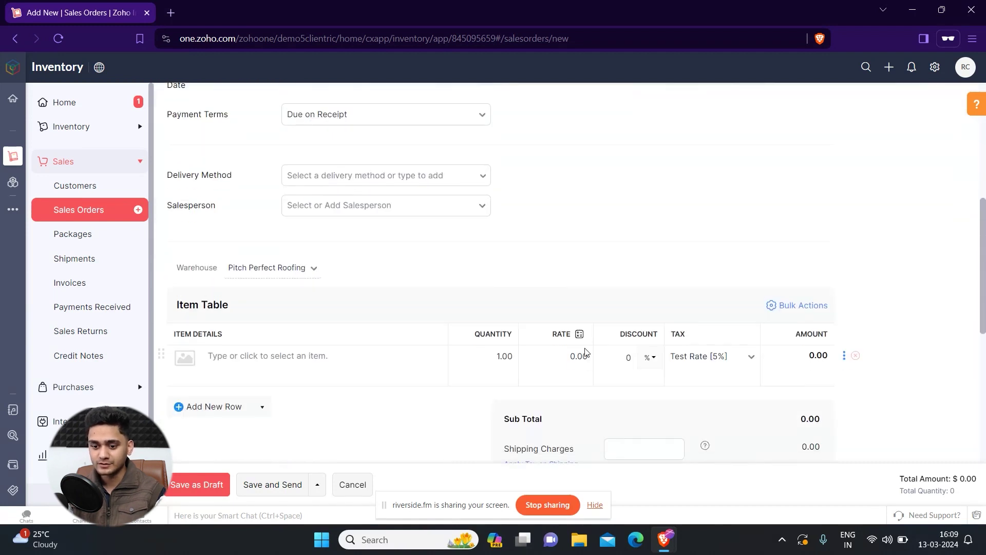
# Add Apples as the first line item with quantity 2, total $42.00.
pyautogui.click(332, 360)
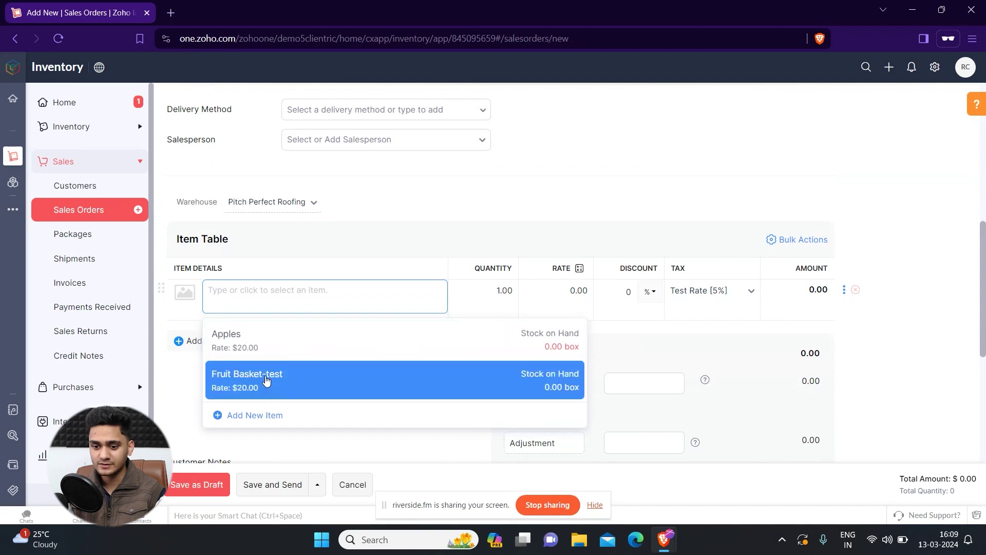
pyautogui.click(253, 346)
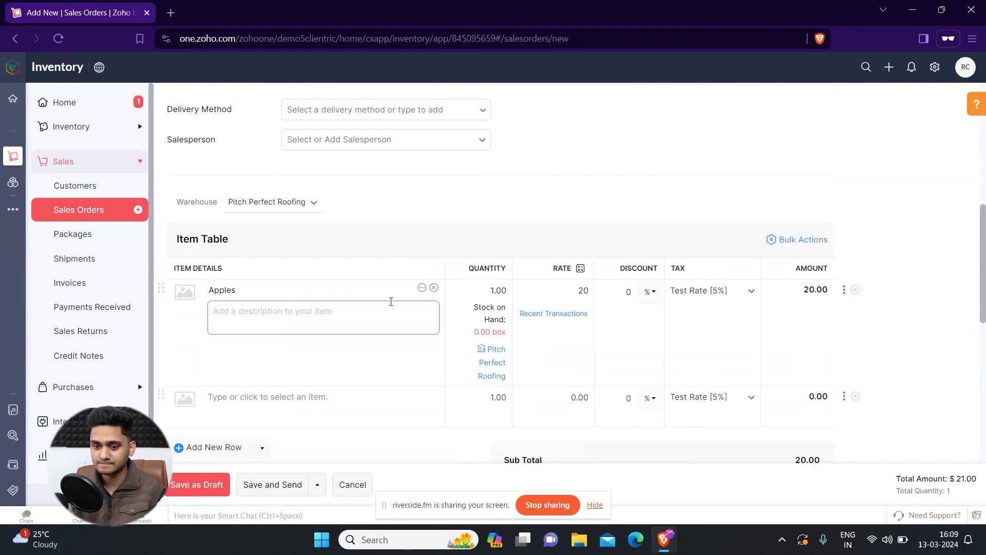
pyautogui.click(493, 293)
pyautogui.press('Tab')
pyautogui.click(561, 291)
pyautogui.click(478, 291)
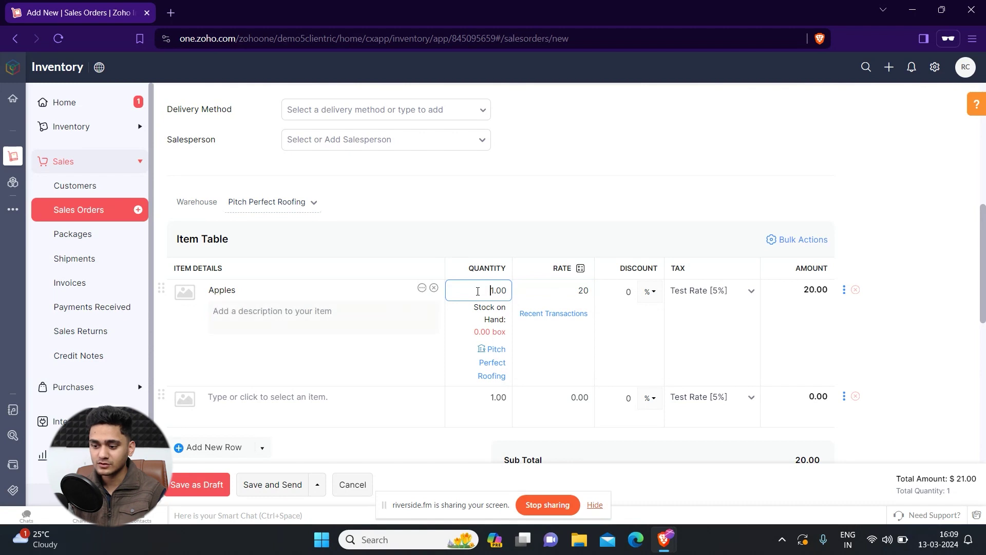
pyautogui.press('Delete')
pyautogui.write('2')
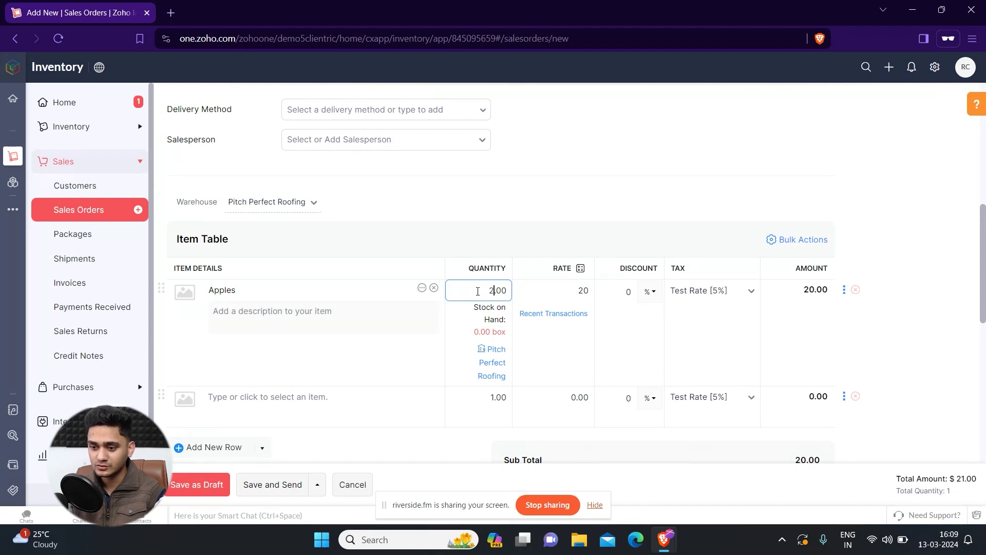
pyautogui.click(595, 209)
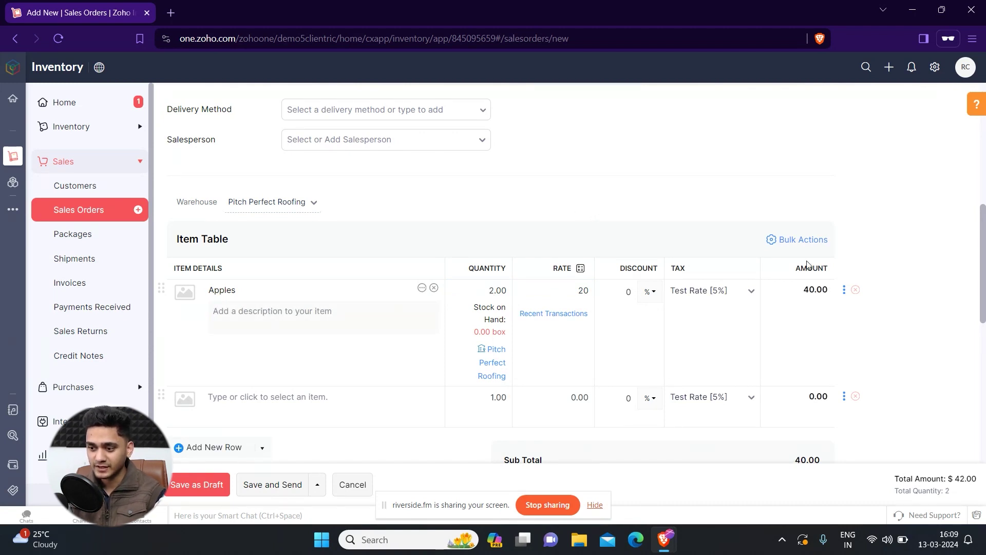
pyautogui.scroll(-1, 780, 343)
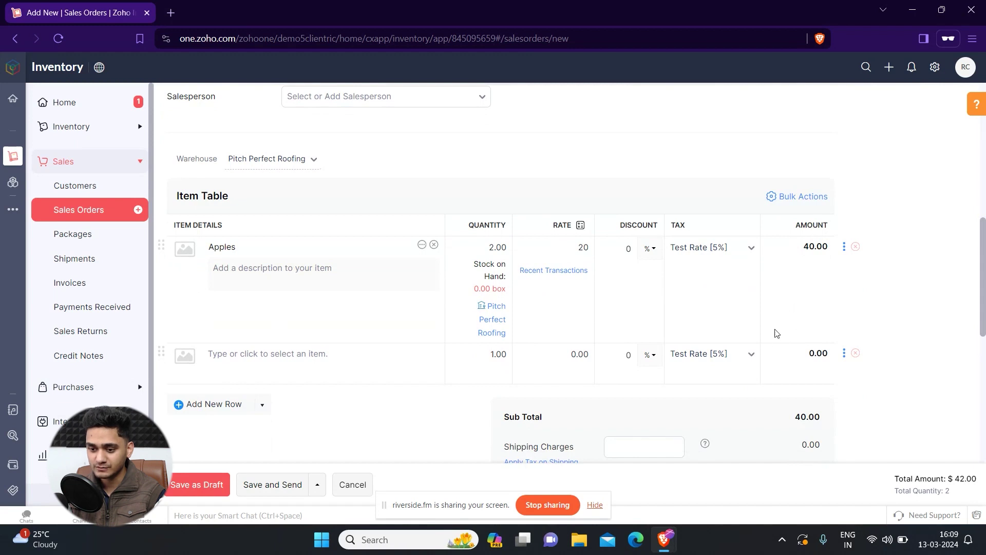
pyautogui.scroll(-2, 776, 330)
pyautogui.click(377, 282)
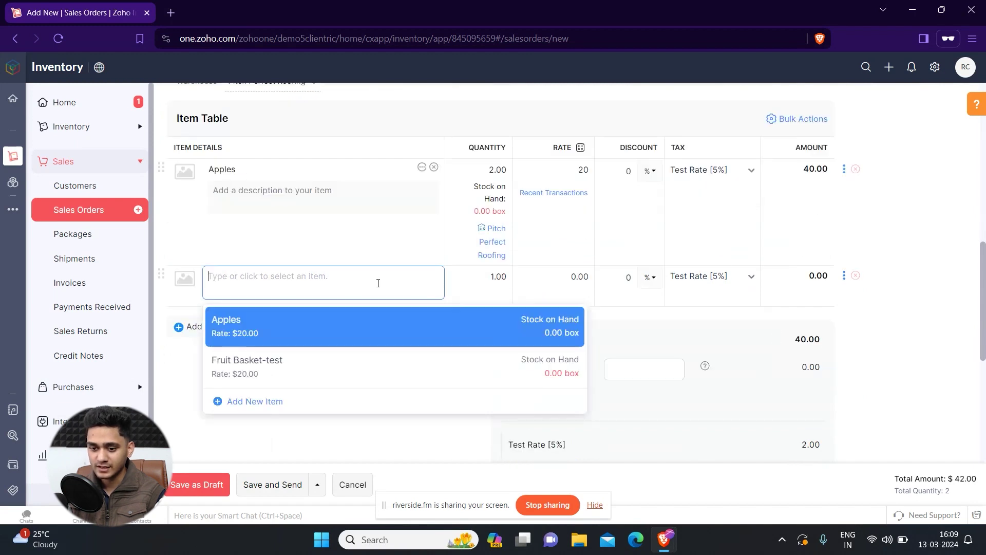
# Add Fruit Basket-test as the second line item, raising the total to $63.00.
pyautogui.click(229, 365)
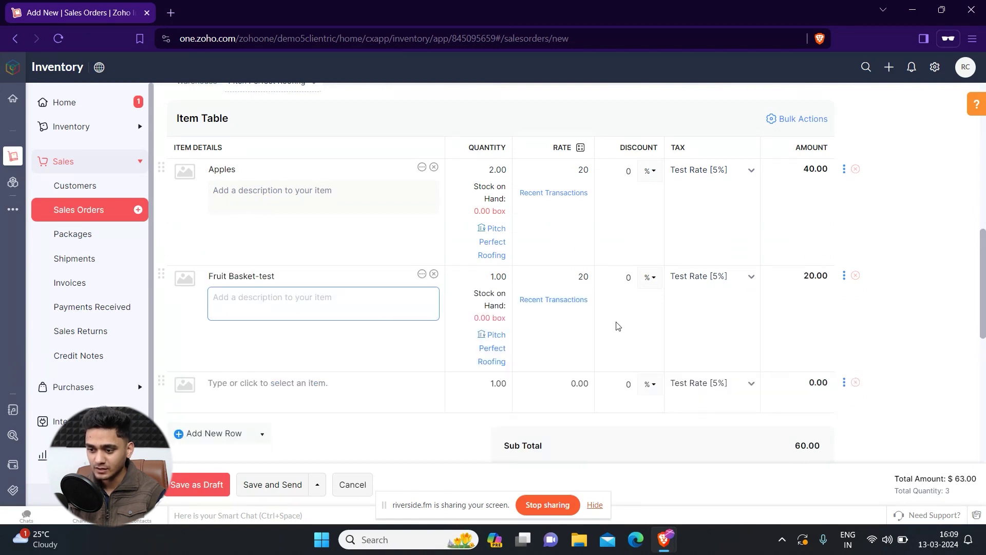
pyautogui.scroll(-3, 617, 326)
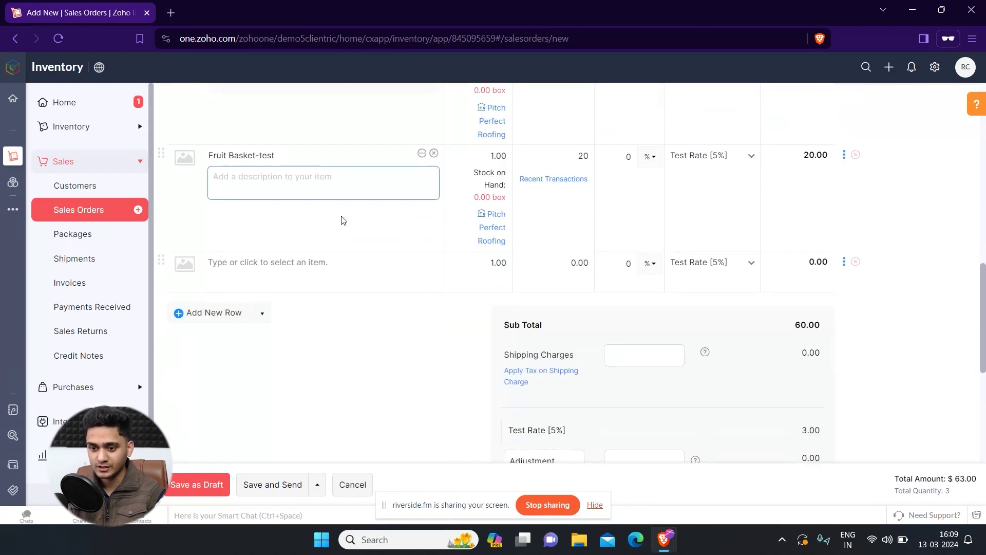
pyautogui.scroll(3, 342, 221)
pyautogui.scroll(-2, 284, 269)
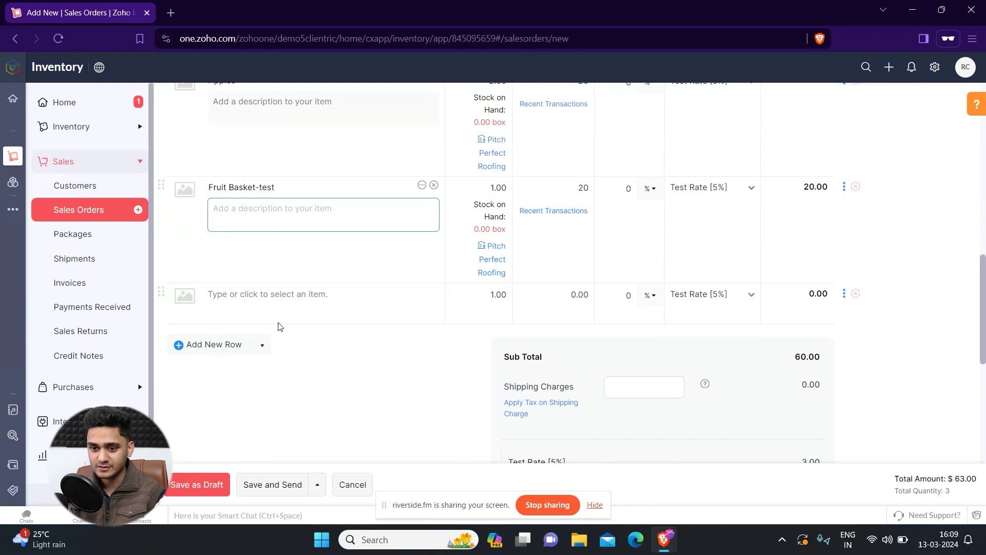
pyautogui.scroll(3, 279, 325)
pyautogui.scroll(-3, 279, 326)
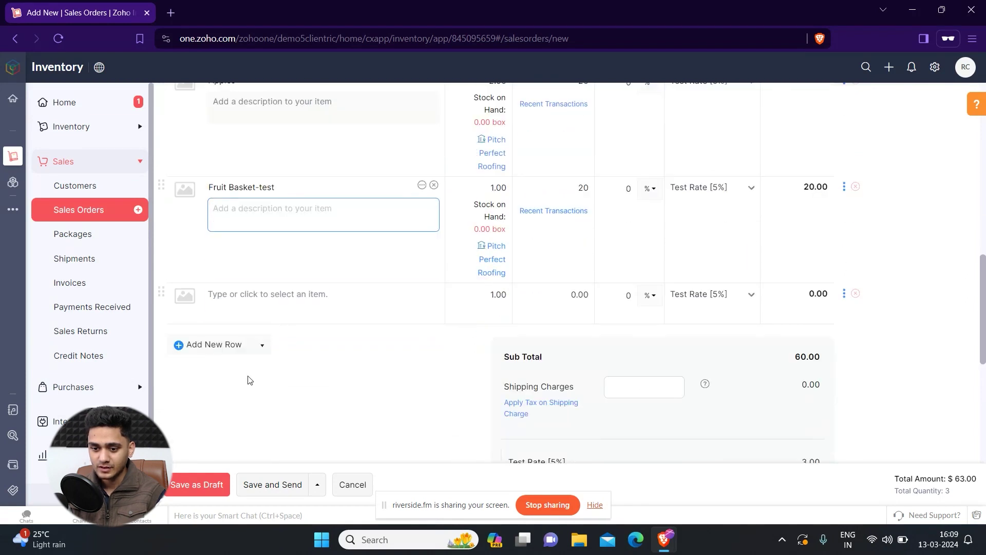
pyautogui.scroll(-3, 247, 379)
pyautogui.scroll(-1, 341, 333)
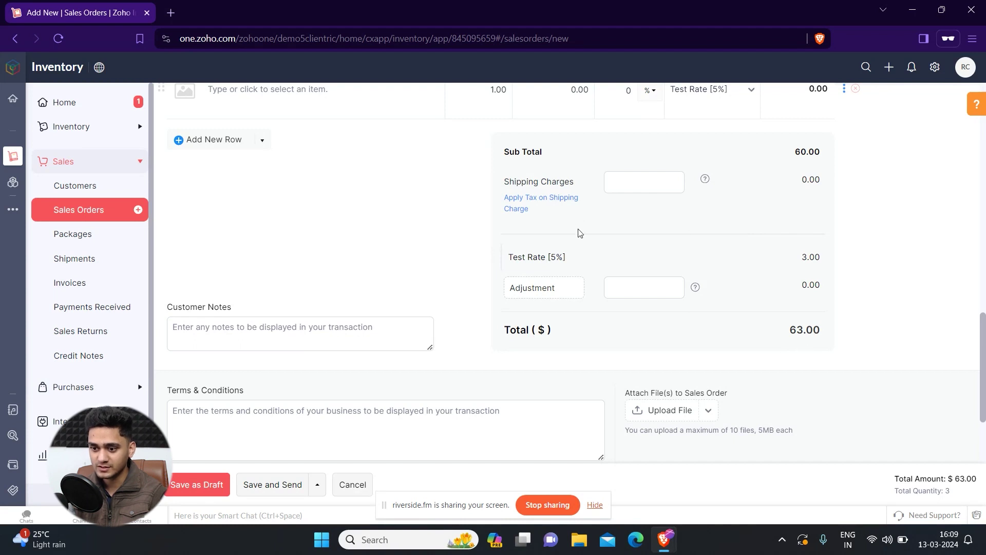
pyautogui.scroll(-1, 260, 315)
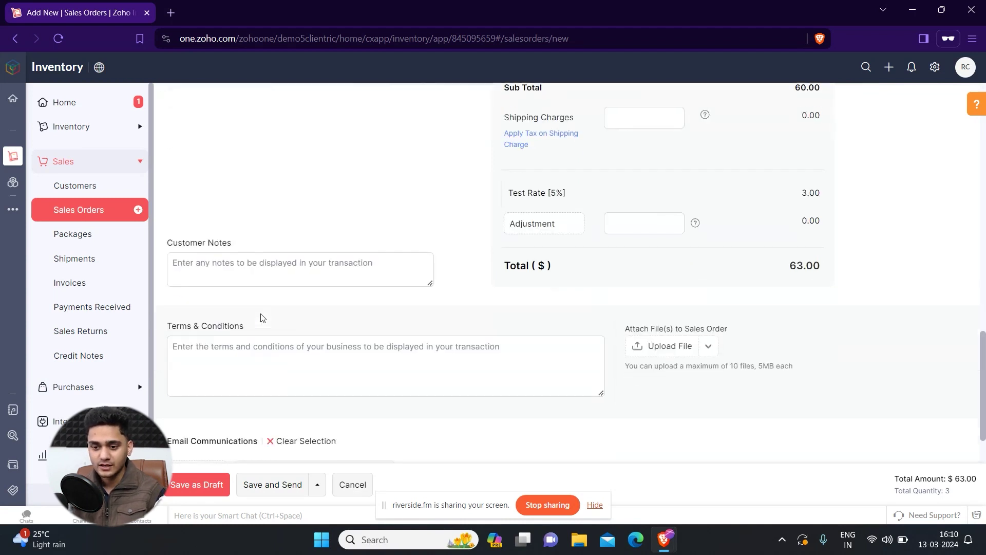
# Enter "I hope you like it !" in the Customer Notes field.
pyautogui.click(228, 267)
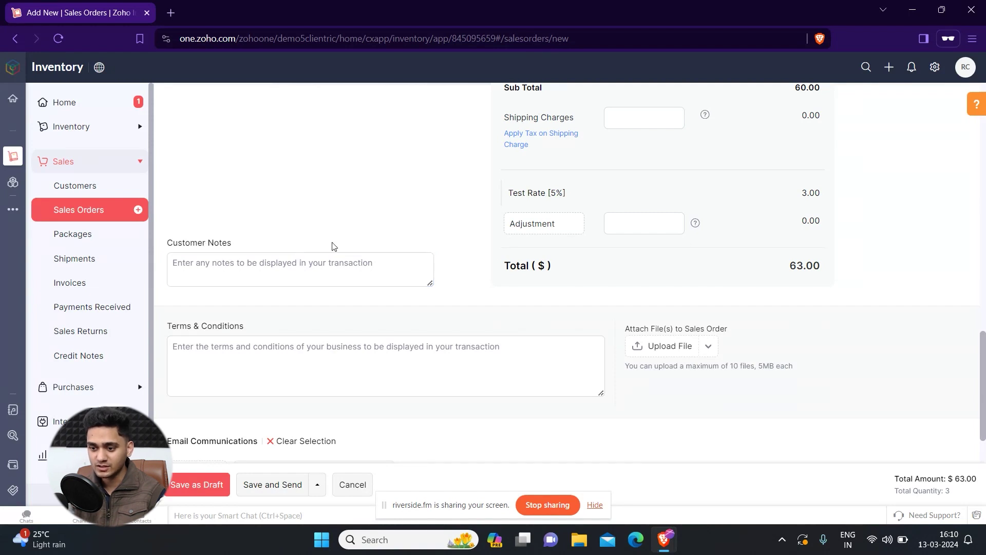
pyautogui.click(309, 258)
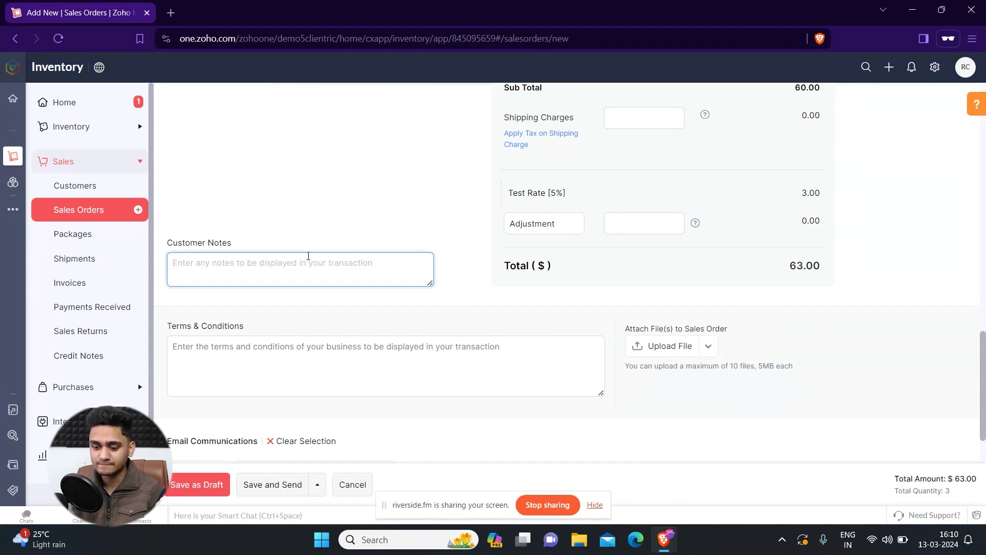
pyautogui.write('I')
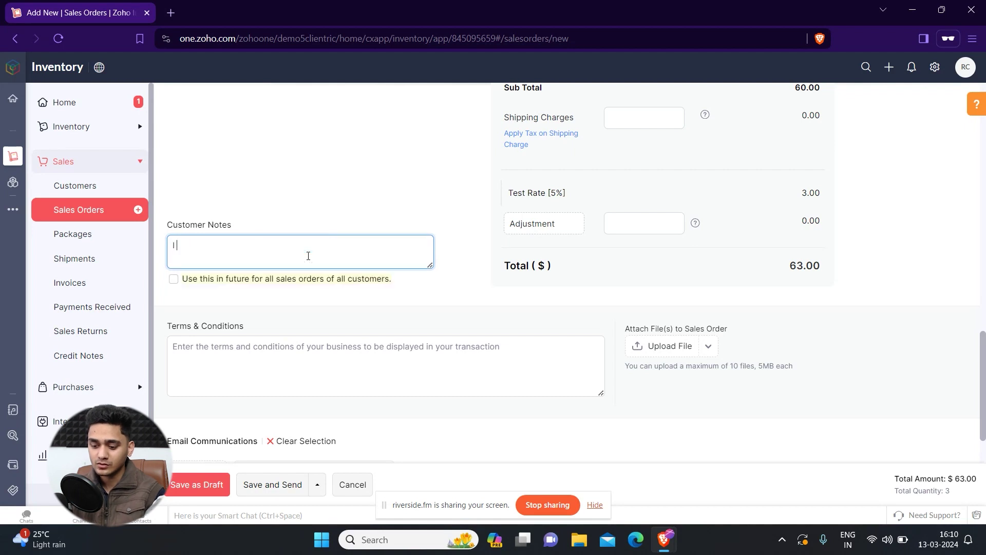
pyautogui.write(' hope you ')
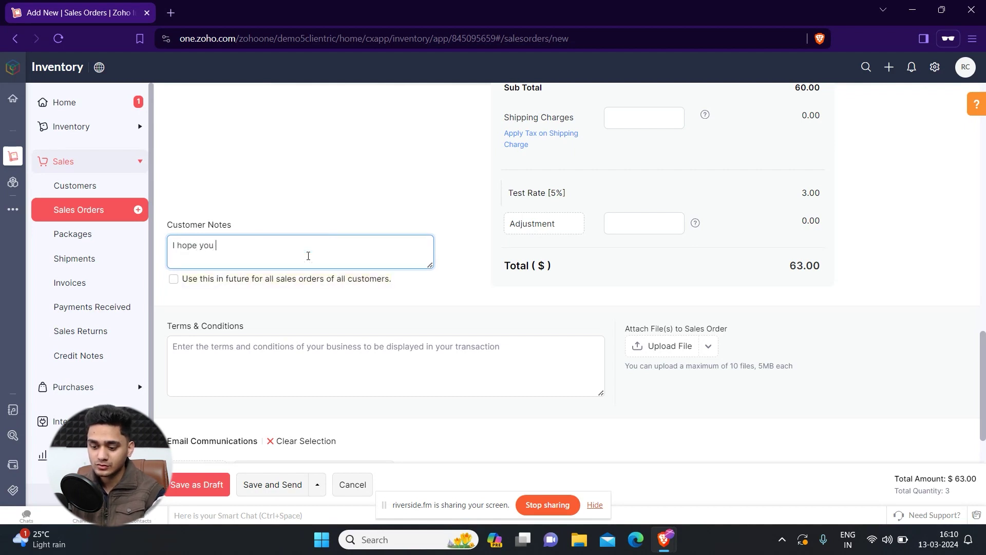
pyautogui.write('like it !')
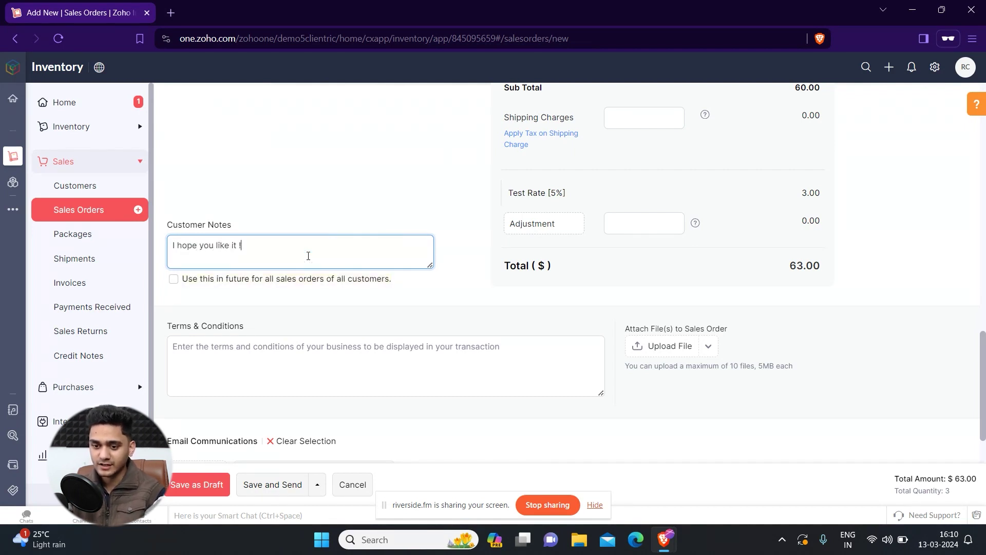
pyautogui.scroll(-1, 255, 285)
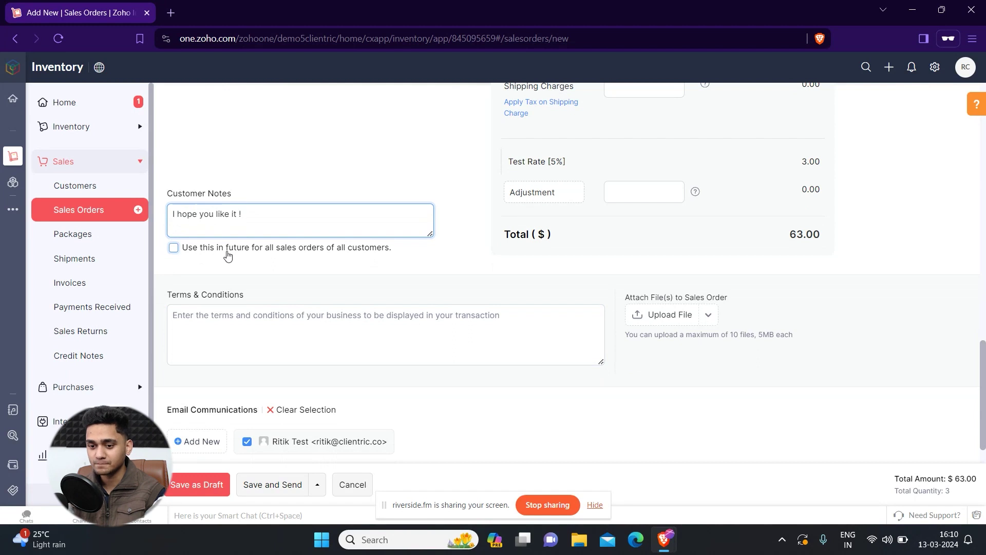
pyautogui.scroll(-1, 336, 308)
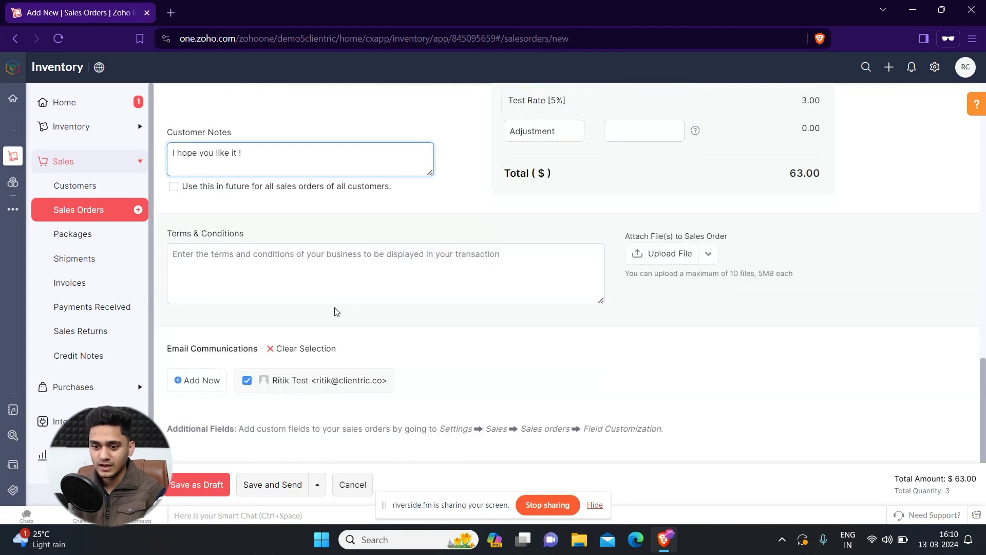
pyautogui.click(239, 266)
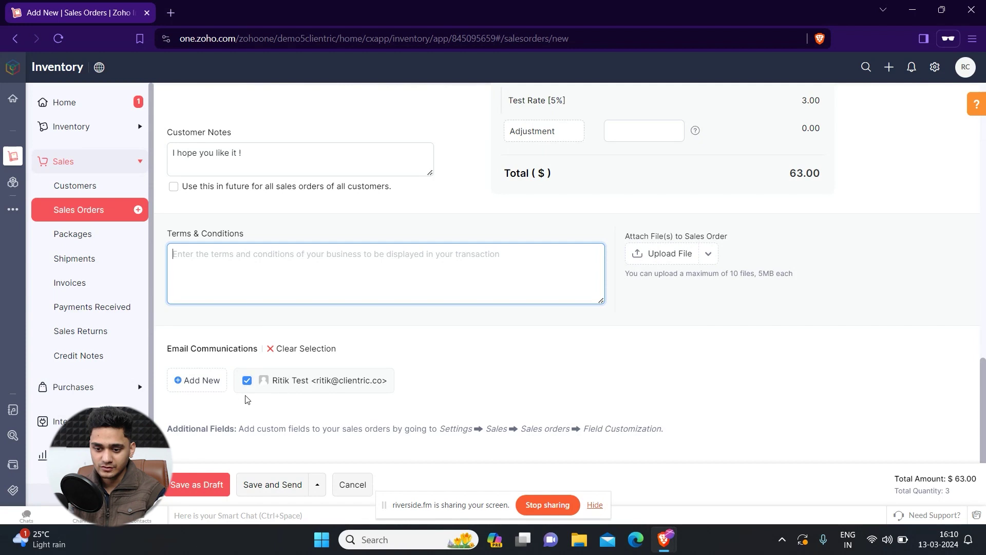
pyautogui.click(193, 386)
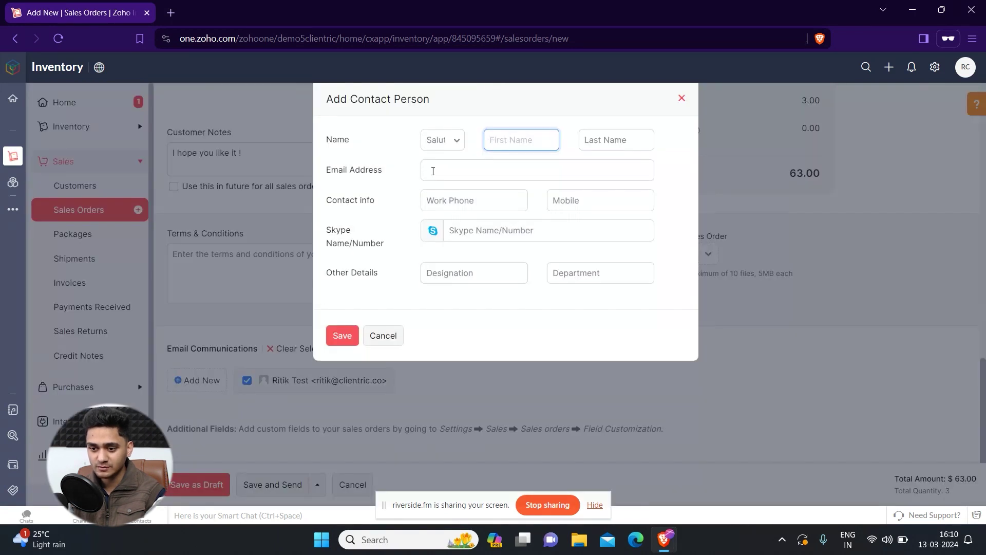
pyautogui.click(385, 337)
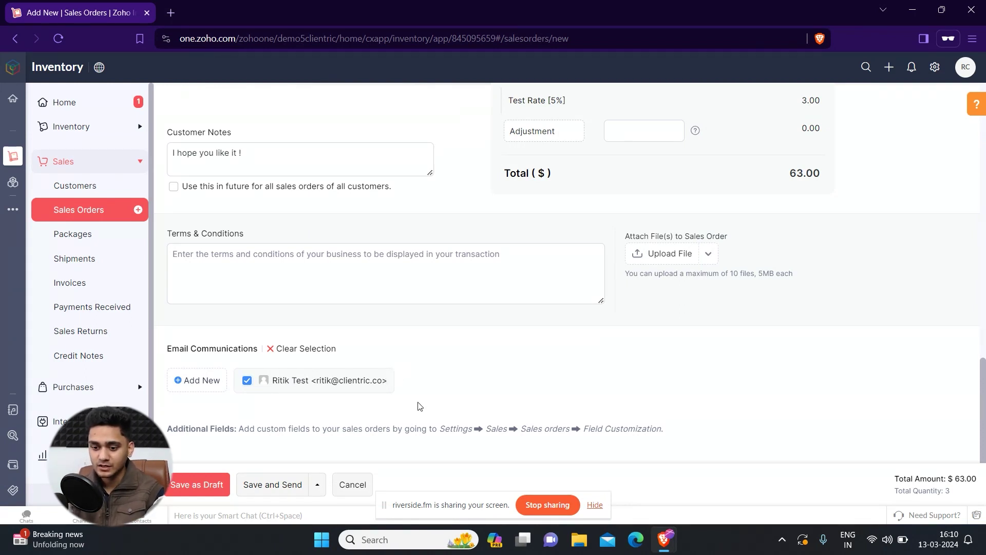
pyautogui.scroll(2, 373, 417)
# Save the $63 order for Ritik Test as draft SO-00001.
pyautogui.click(374, 414)
pyautogui.scroll(-2, 373, 414)
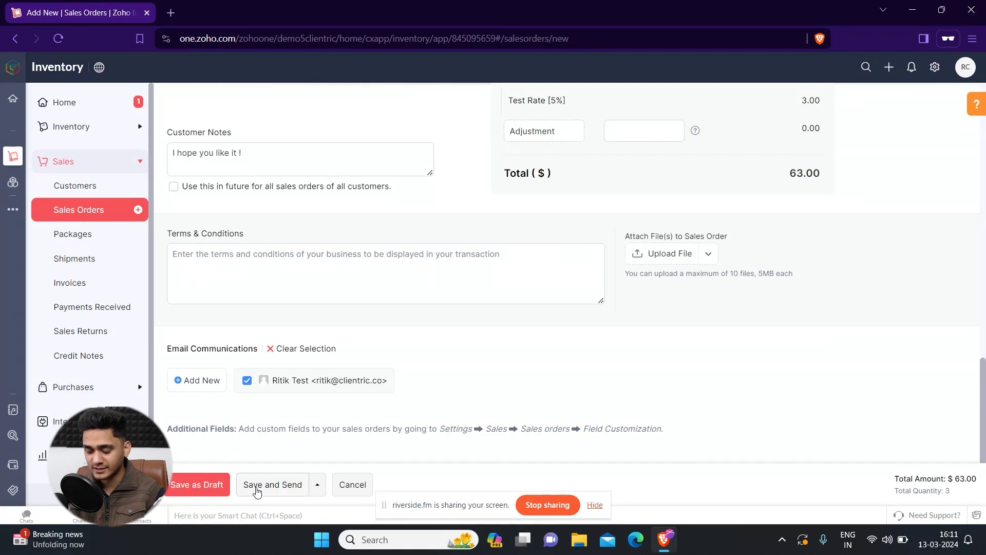
pyautogui.click(192, 482)
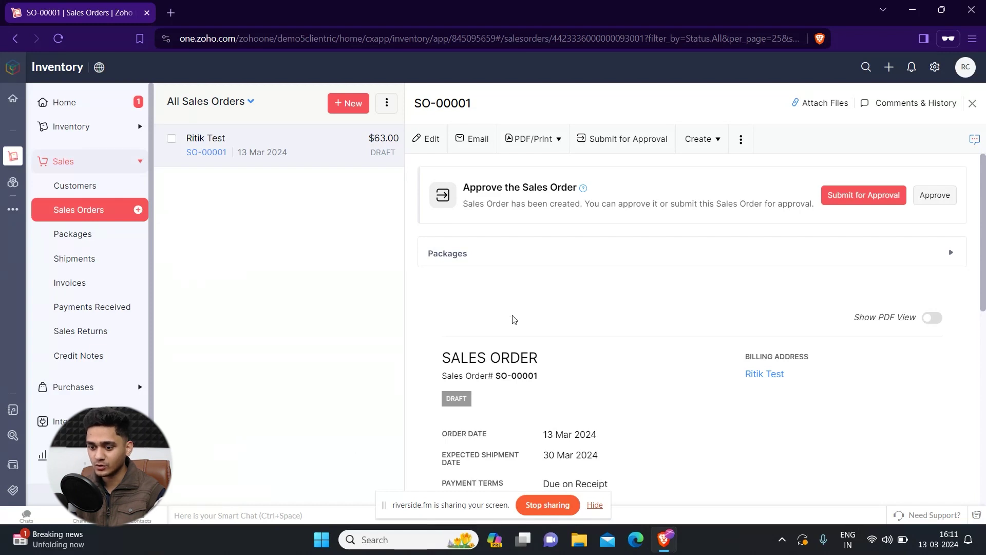
pyautogui.scroll(-3, 563, 342)
pyautogui.scroll(-3, 563, 342)
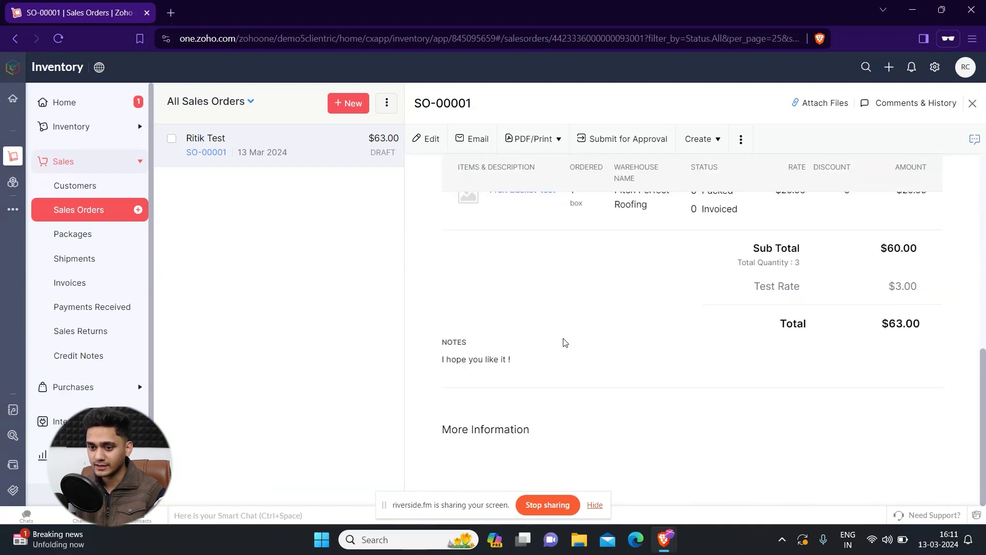
pyautogui.scroll(6, 563, 342)
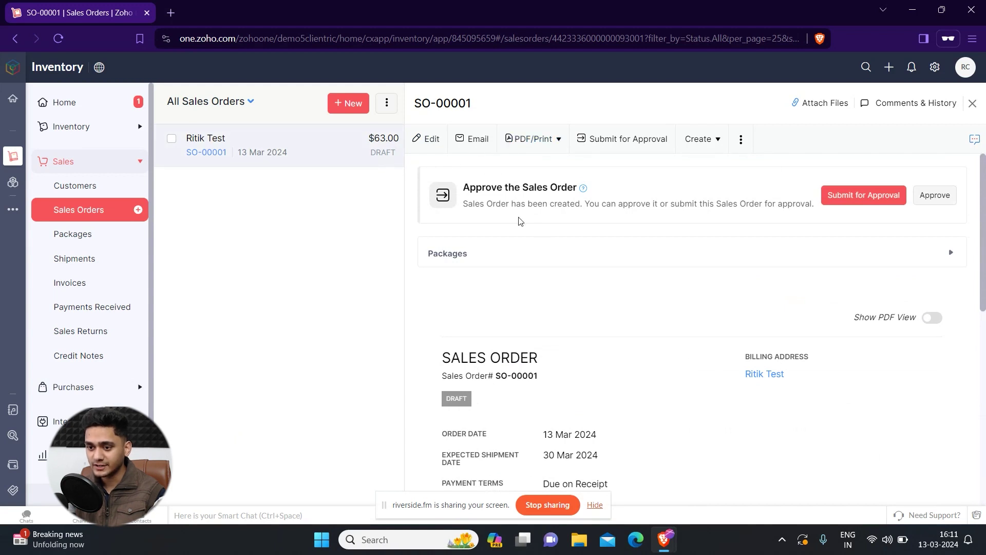
pyautogui.scroll(-1, 584, 298)
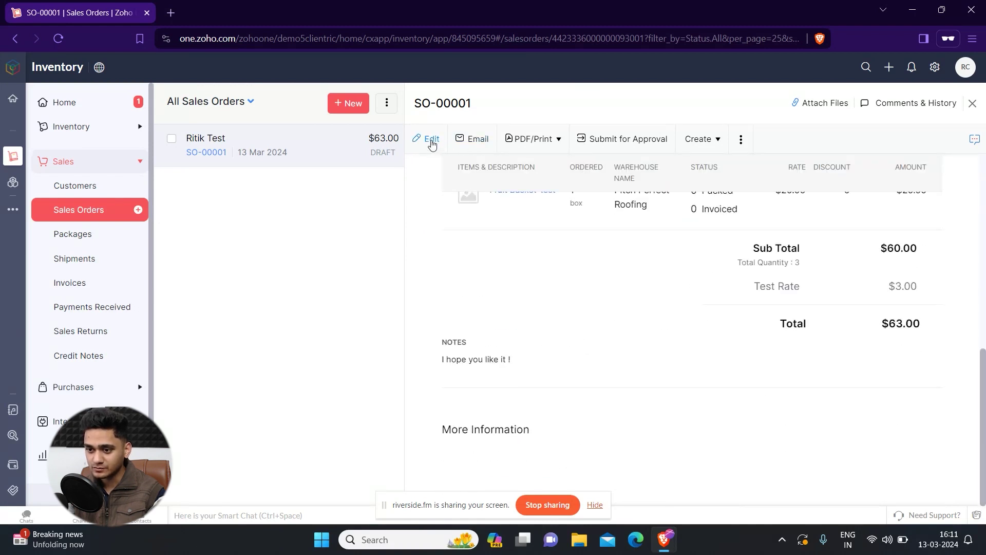
# Submit SO-00001 for approval and confirm, then approve it and confirm.
pyautogui.click(614, 139)
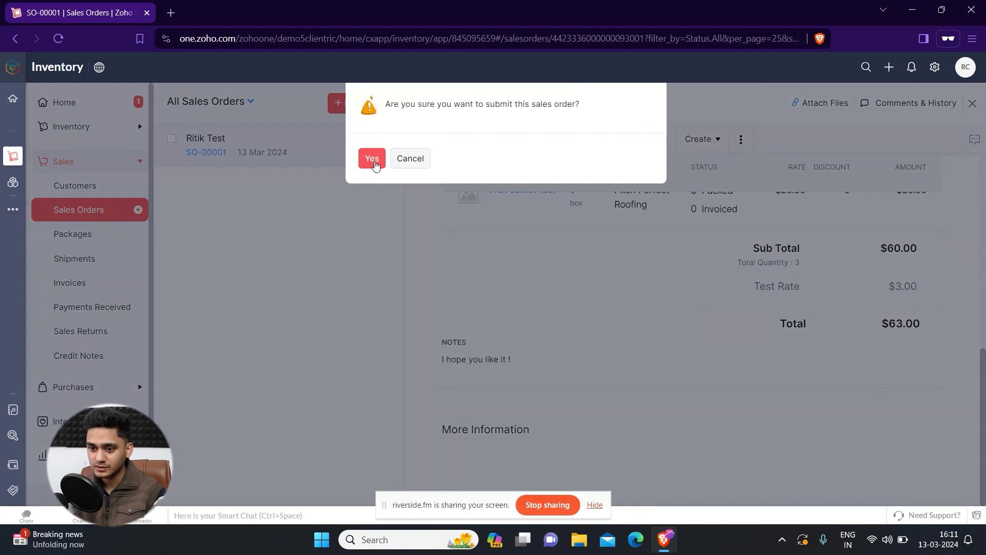
pyautogui.click(372, 159)
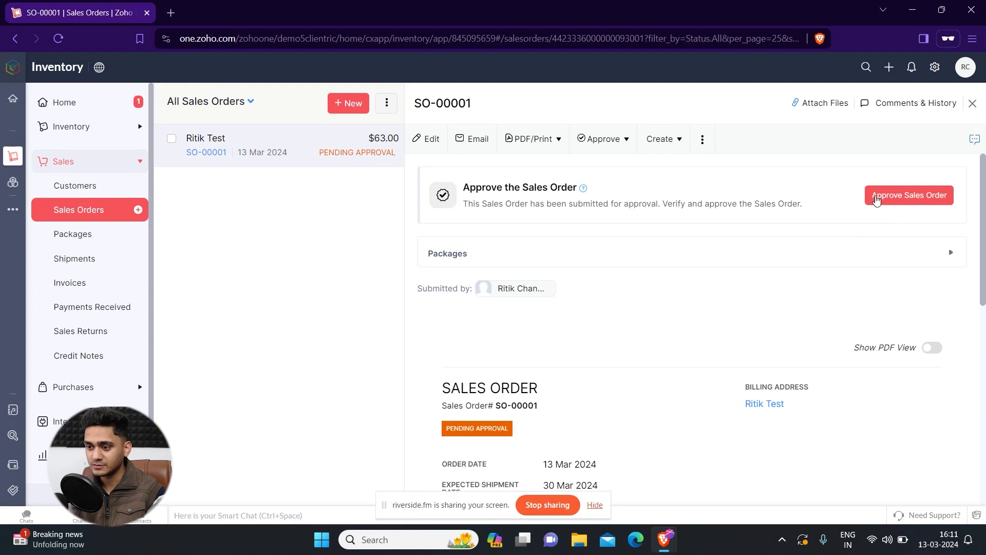
pyautogui.click(876, 198)
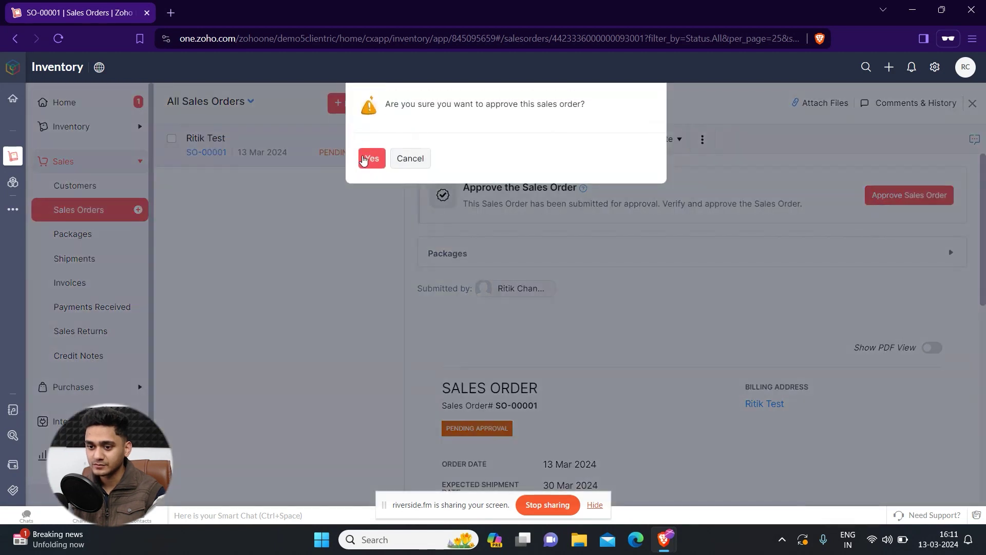
pyautogui.click(365, 159)
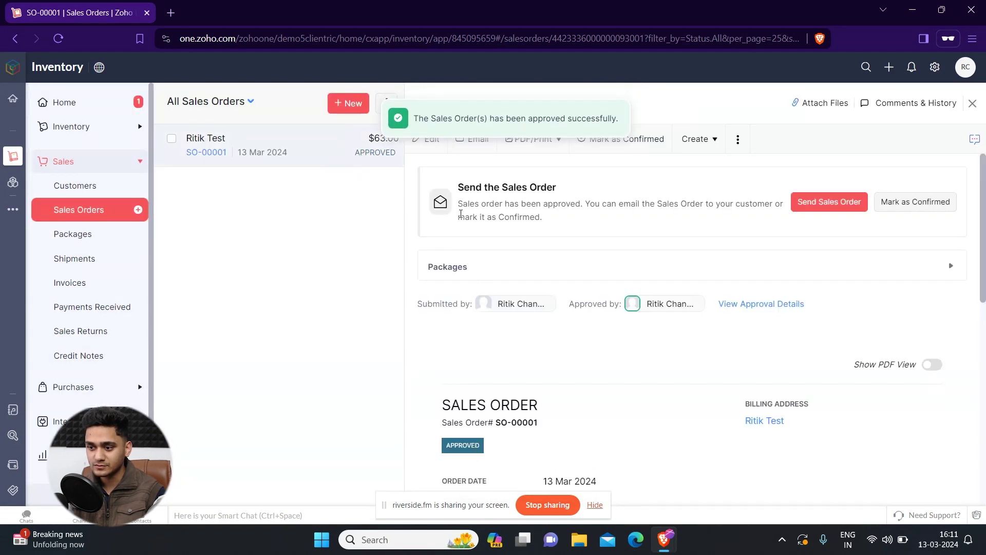
# Send the SO-00001 email with its PDF attachment to Ritik Test.
pyautogui.click(820, 204)
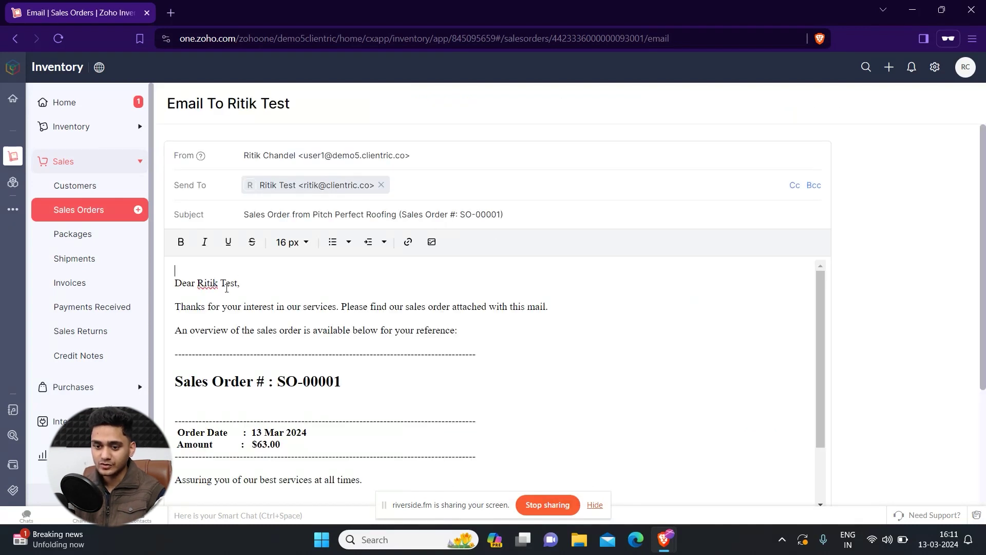
pyautogui.scroll(-1, 232, 293)
pyautogui.scroll(1, 242, 300)
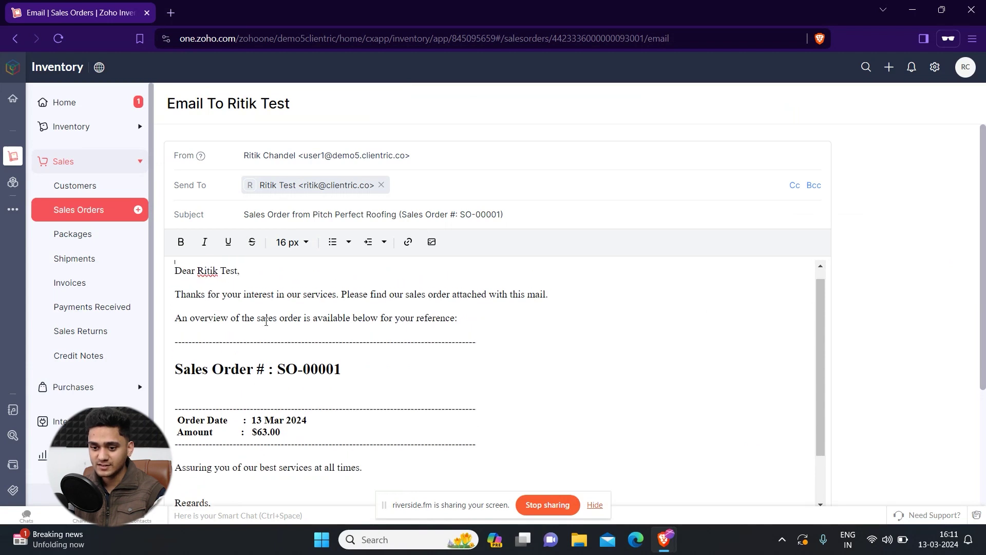
pyautogui.scroll(1, 324, 325)
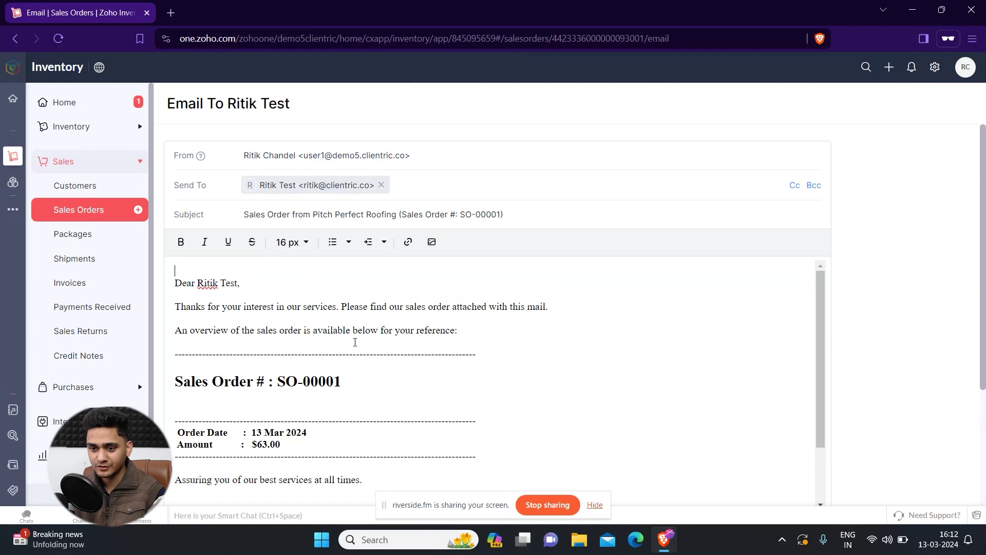
pyautogui.scroll(-1, 354, 341)
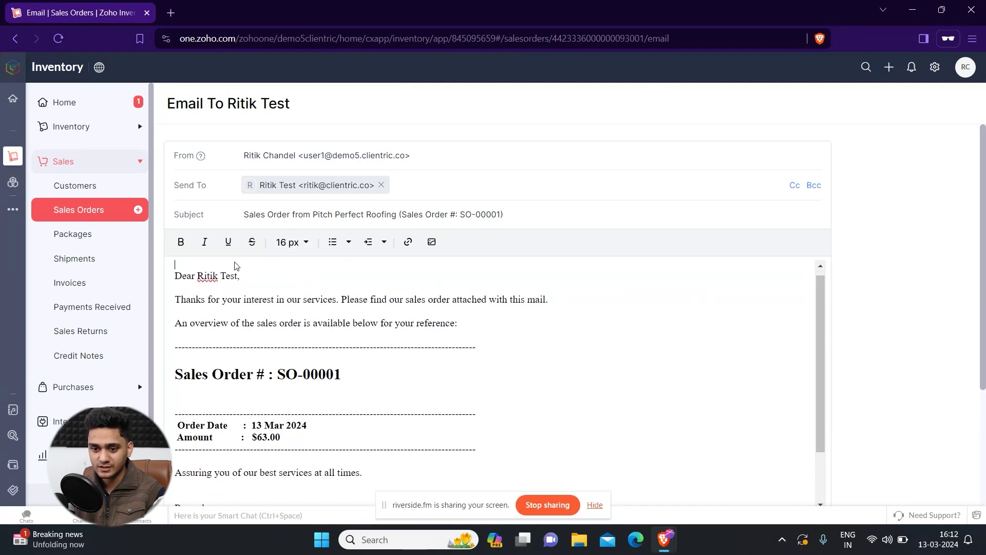
pyautogui.scroll(-2, 231, 278)
pyautogui.scroll(1, 228, 290)
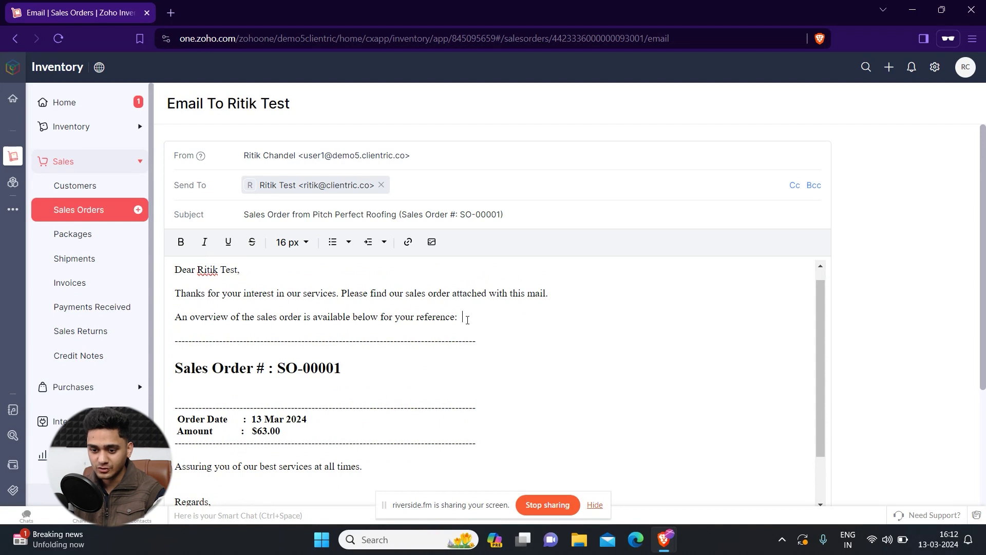
pyautogui.scroll(-2, 437, 346)
pyautogui.scroll(-1, 437, 346)
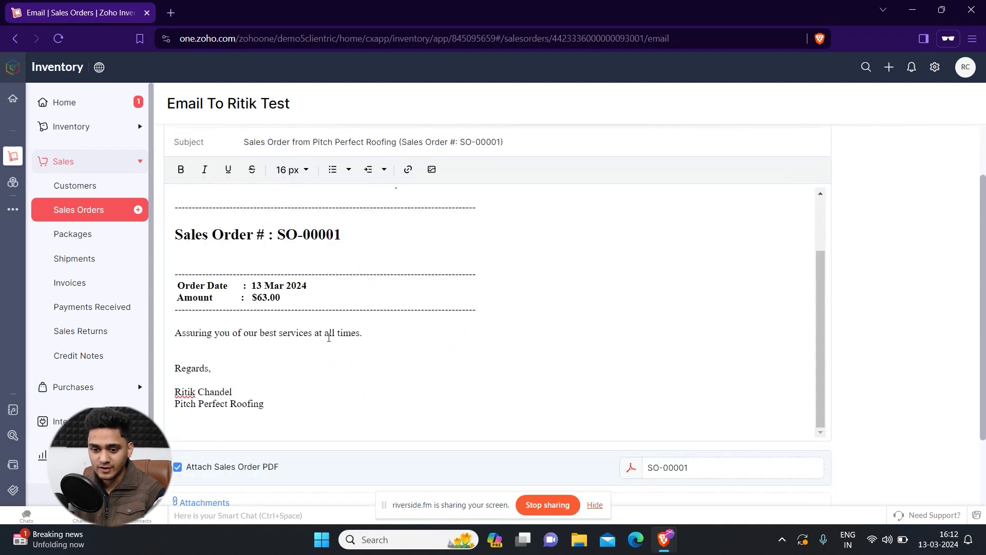
pyautogui.scroll(-2, 328, 336)
pyautogui.scroll(-1, 292, 386)
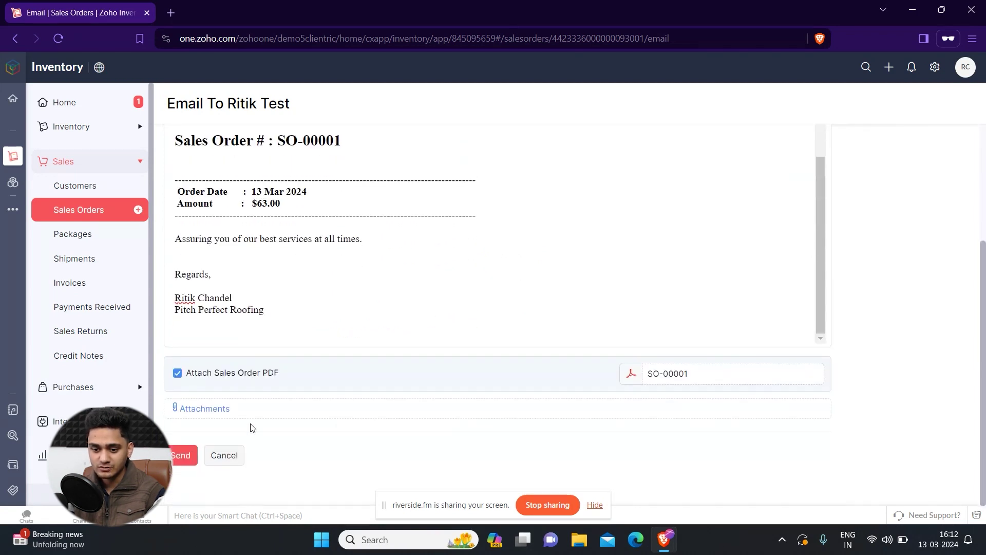
pyautogui.click(179, 457)
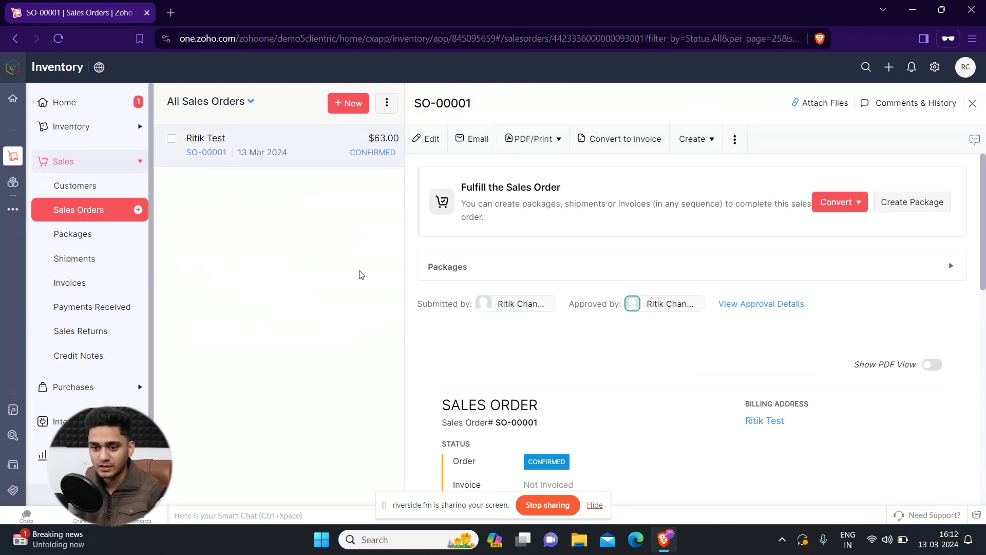
pyautogui.scroll(-1, 465, 284)
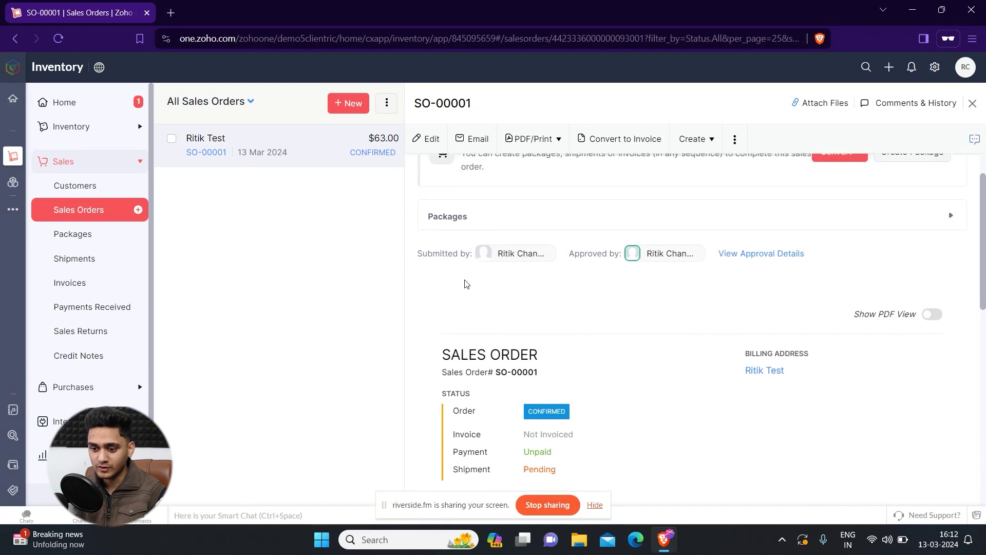
pyautogui.scroll(1, 401, 278)
# Switch to the Zoho Mail window showing the received SO-00001 email.
pyautogui.hotkey('alt', 'Tab')
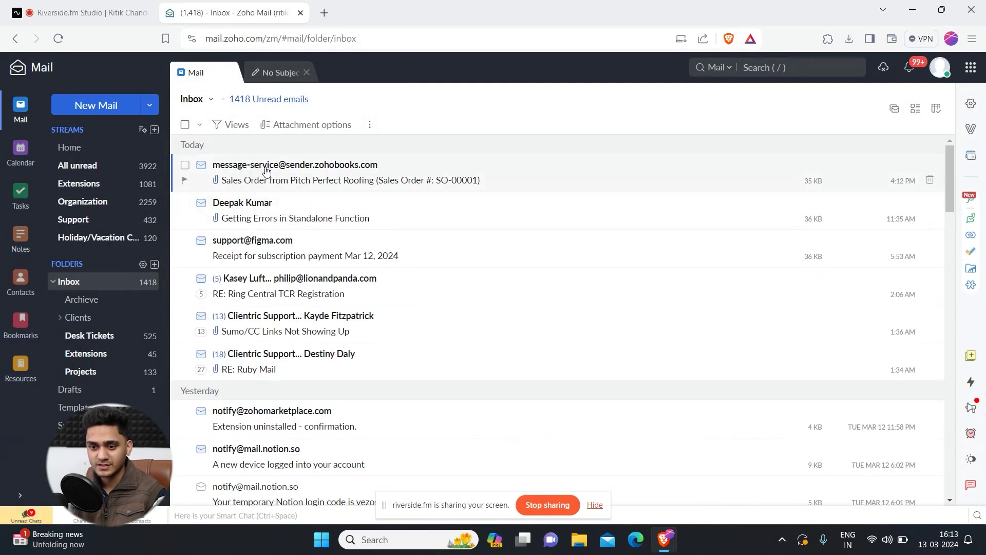
# Read the received SO-00001 email from Pitch Perfect Roofing showing the $63.00 order overview.
pyautogui.click(345, 171)
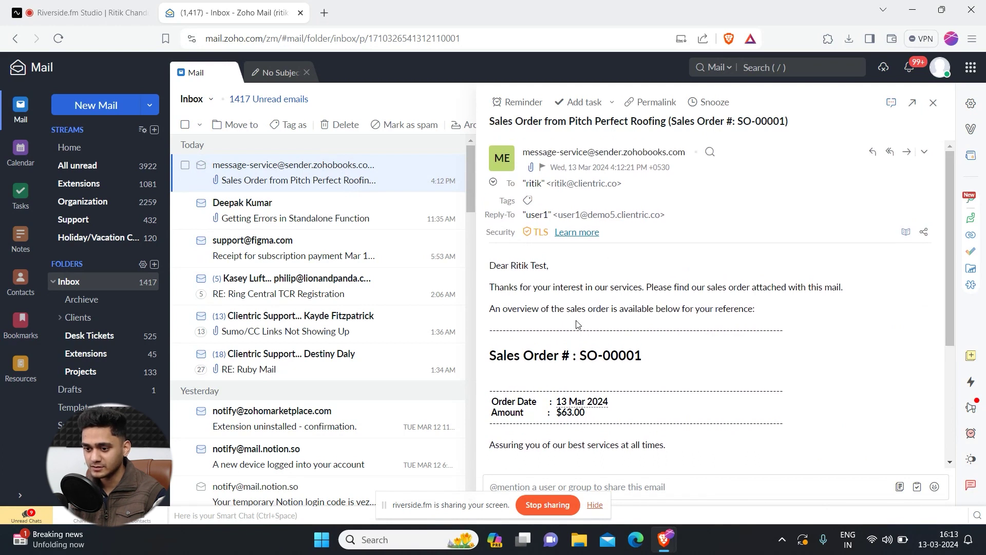
pyautogui.scroll(-1, 576, 324)
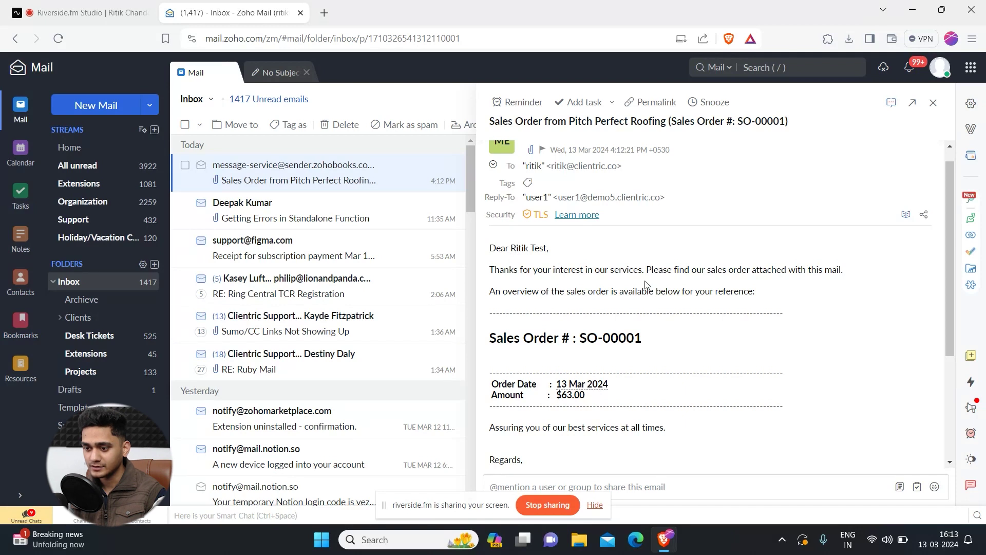
pyautogui.scroll(-2, 683, 330)
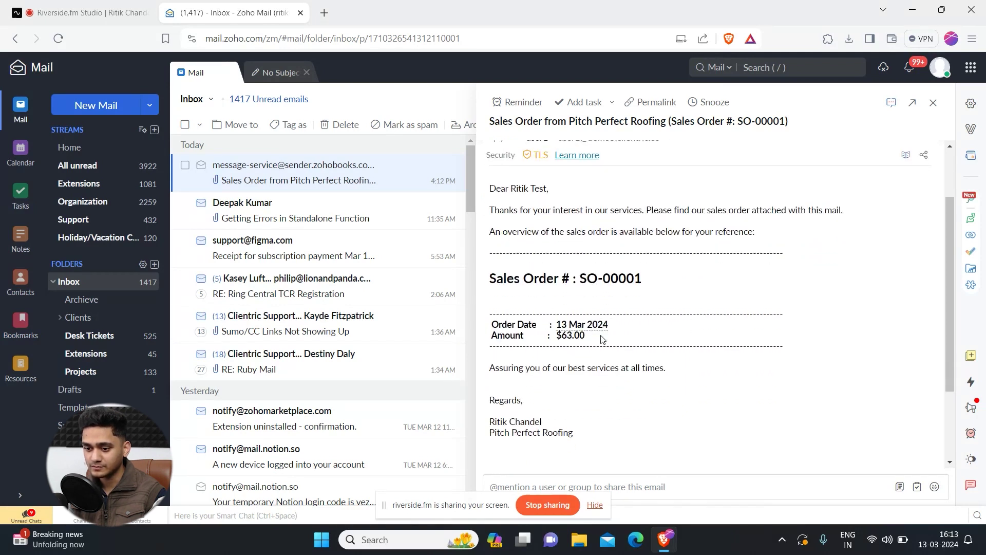
pyautogui.scroll(-3, 641, 363)
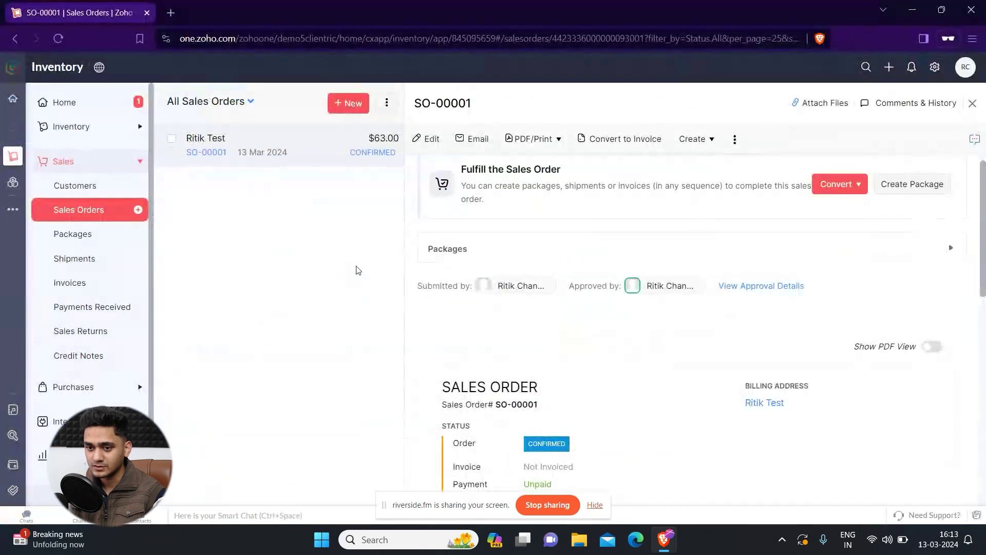